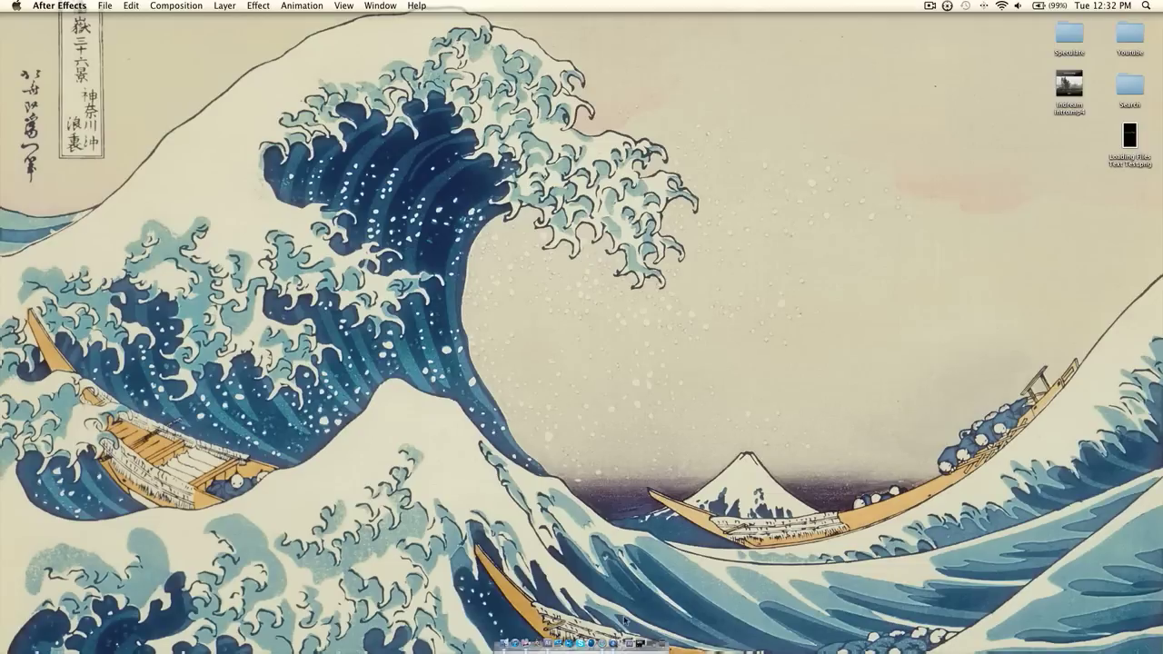
# Bring the Safari window showing the YouTube channel page in front of Finder
pyautogui.click(593, 624)
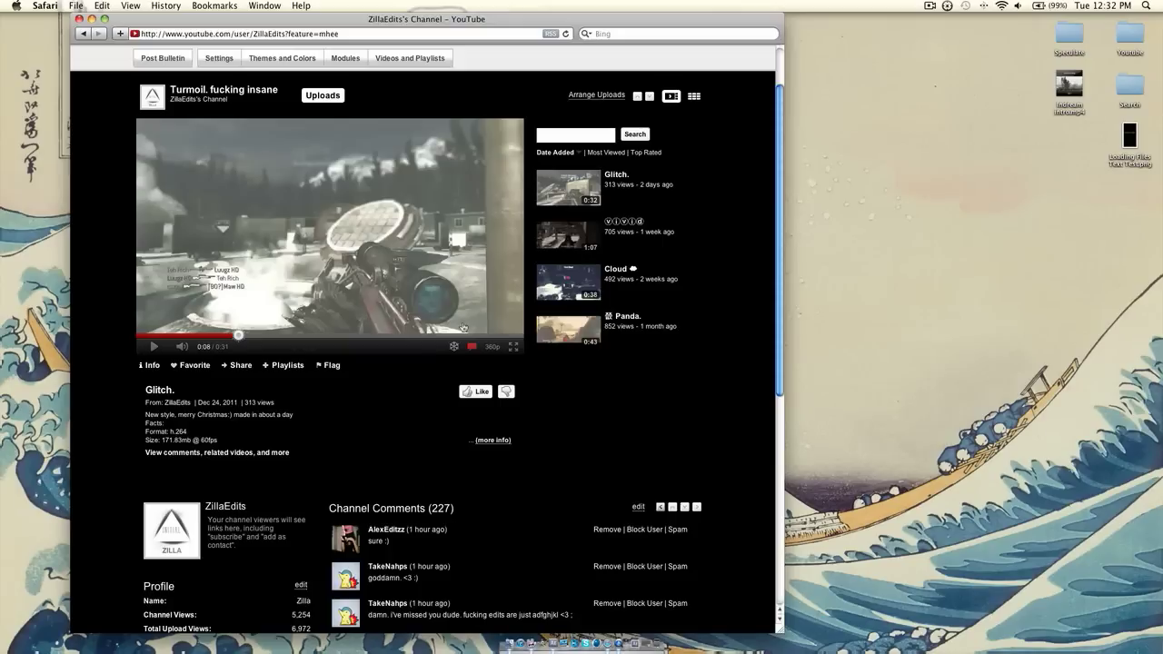
# Play the channel's featured "Glitch." video and pause it at 0:13
pyautogui.scroll(-3, 714, 300)
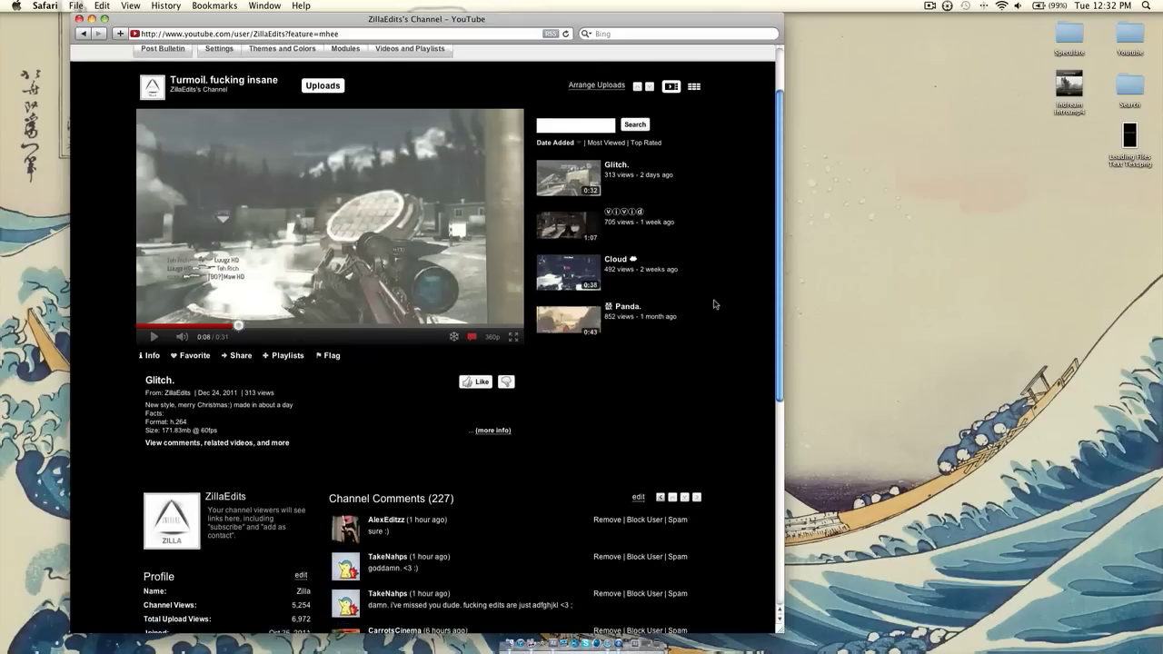
pyautogui.scroll(5, 714, 300)
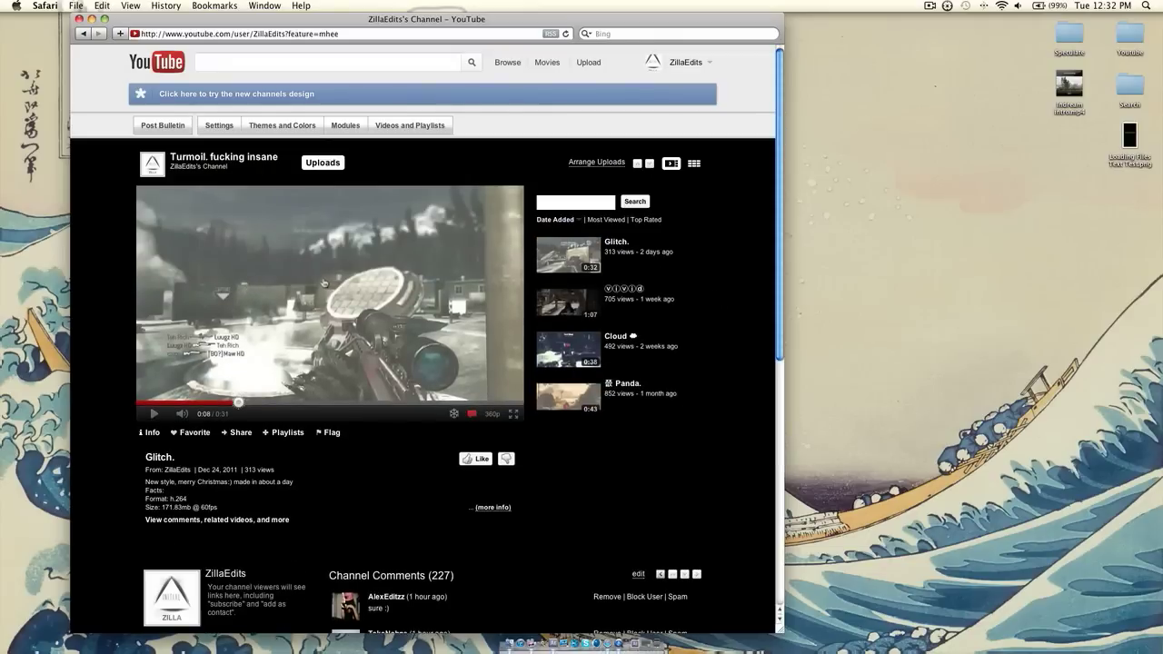
pyautogui.click(344, 291)
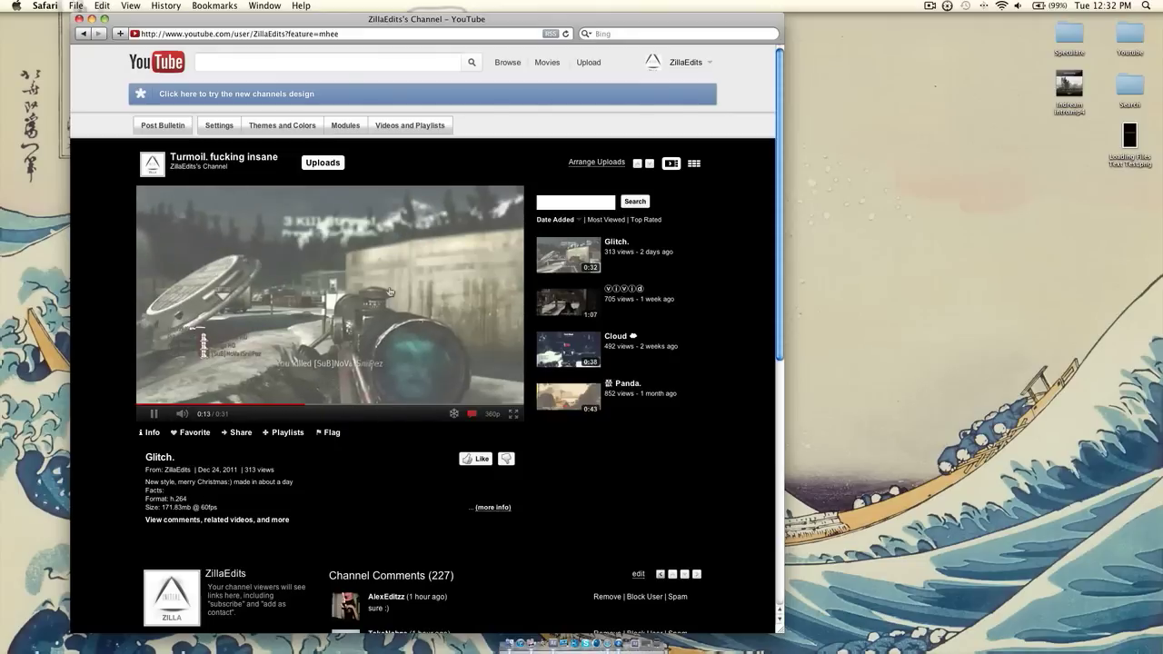
pyautogui.click(395, 327)
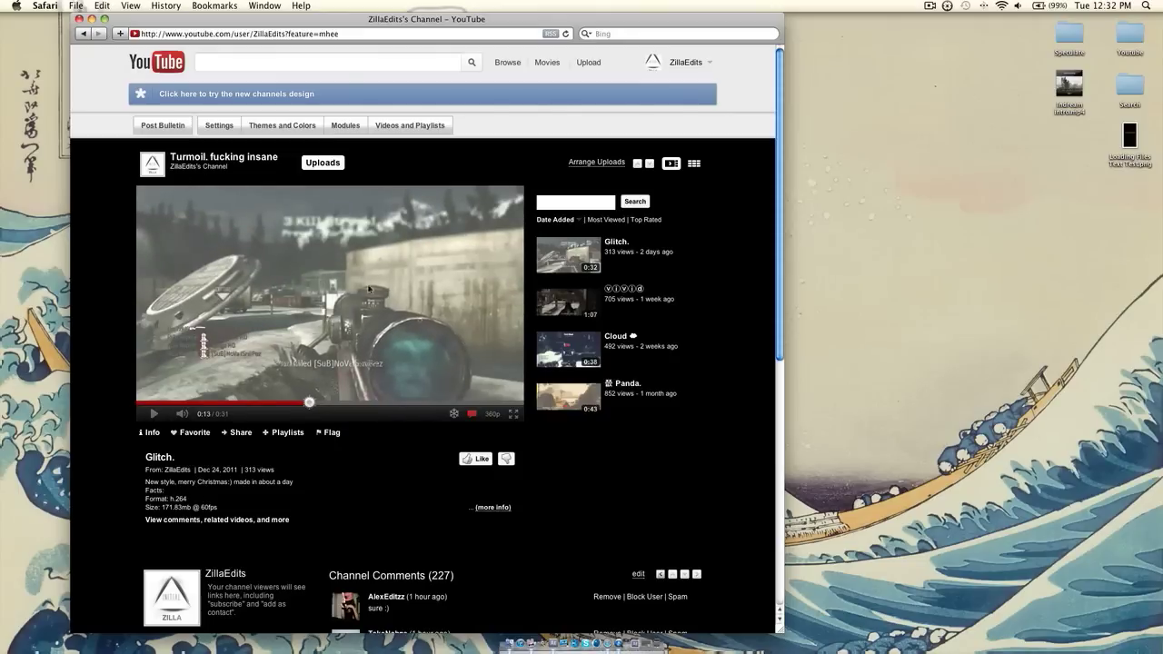
# Minimize Safari and import the M40A3 .mp4 gameplay clip into the After Effects project
pyautogui.click(92, 19)
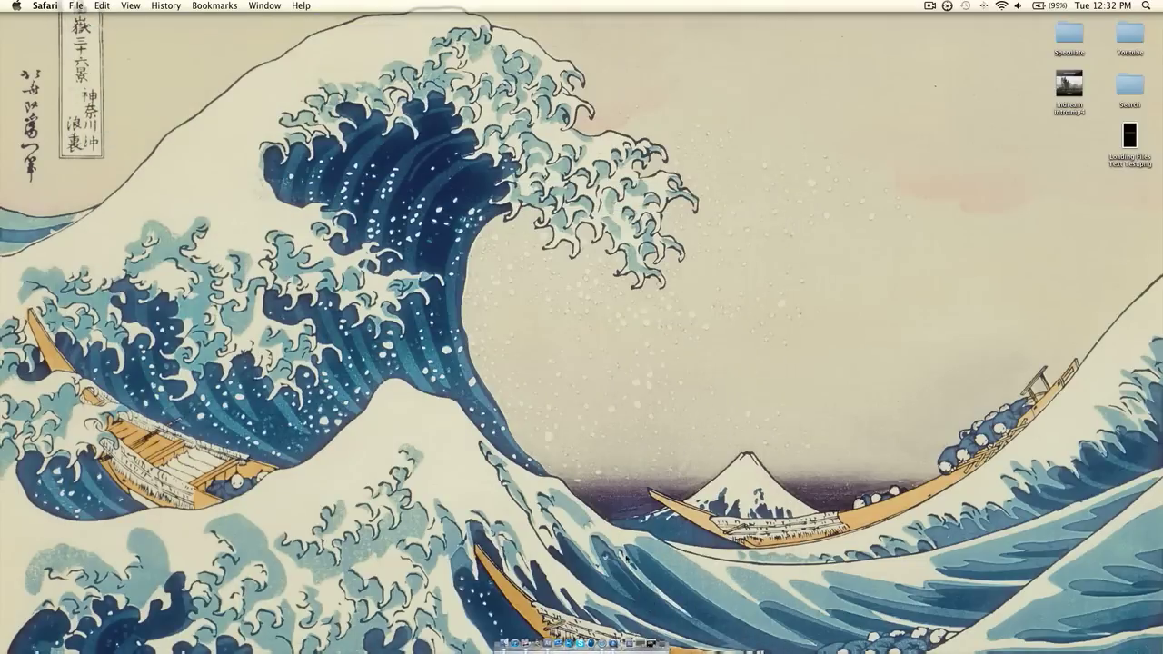
pyautogui.click(639, 636)
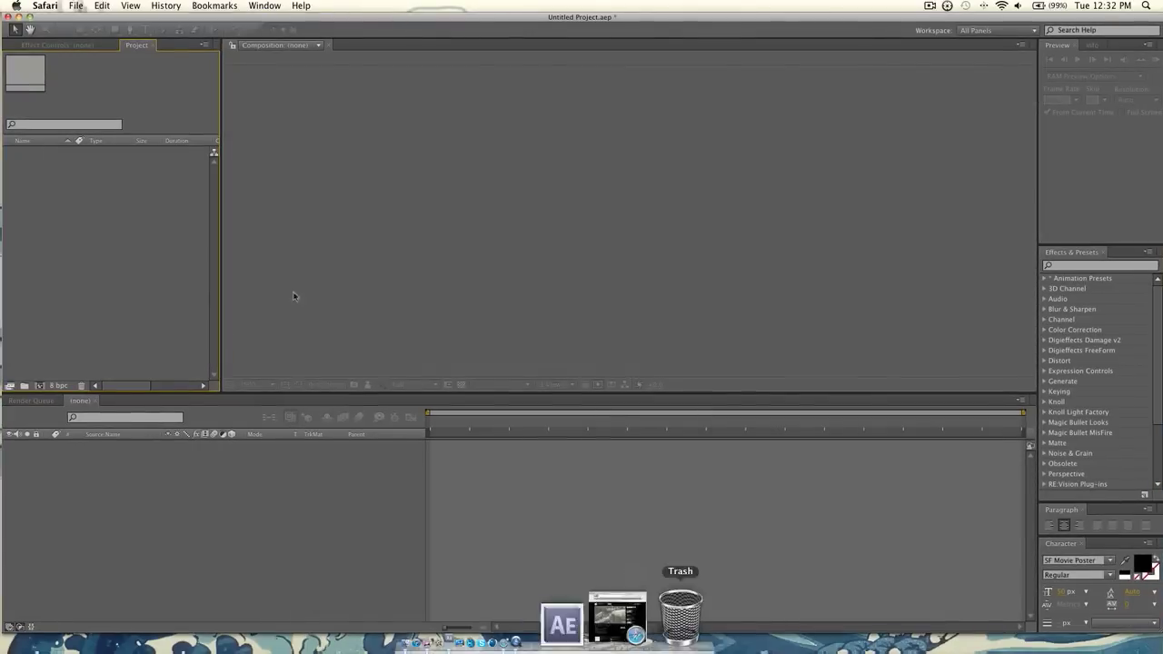
pyautogui.doubleClick(143, 268)
pyautogui.click(571, 160)
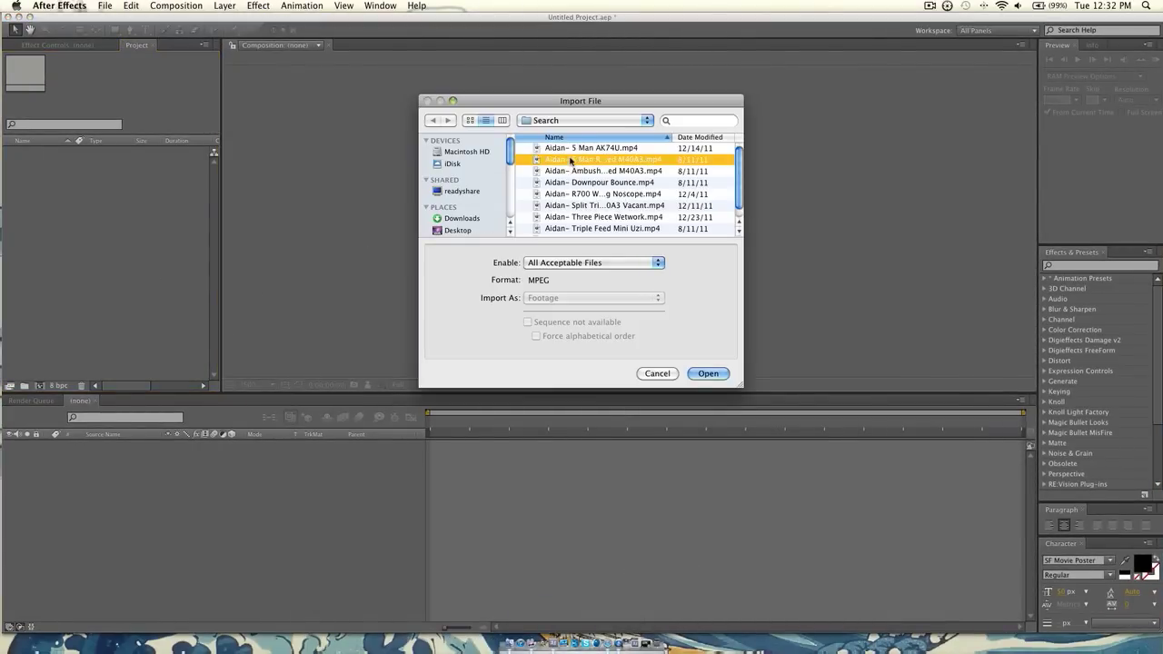
pyautogui.click(700, 373)
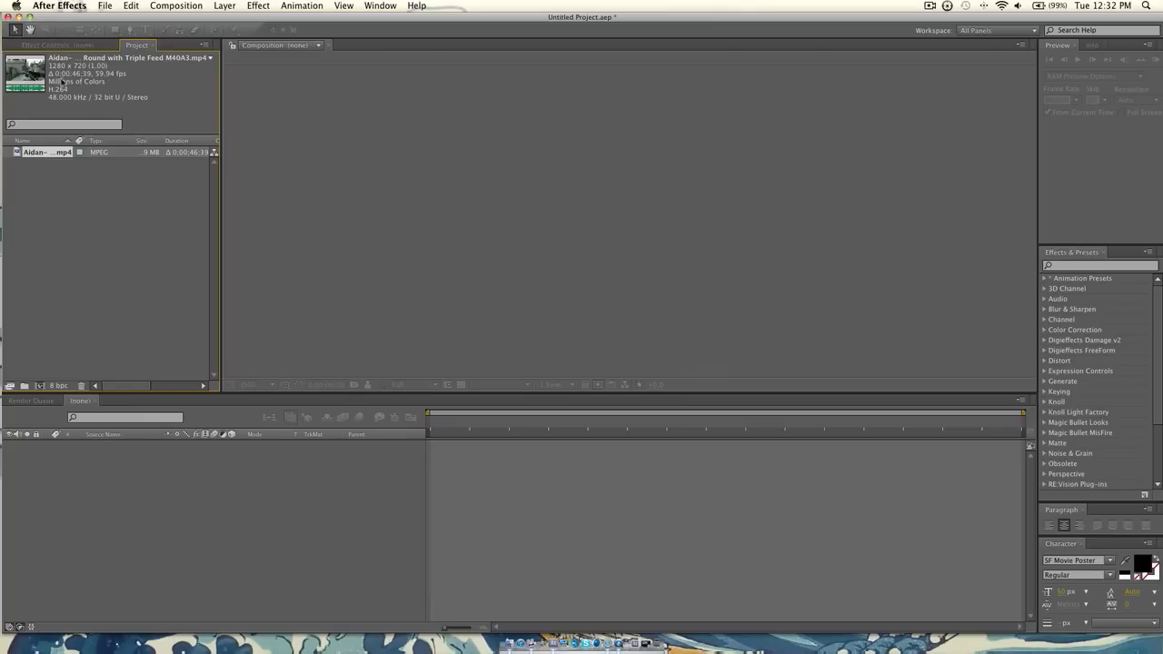
# Build a composition from the M40A3 clip and park the playhead at 0:00:20:55
pyautogui.moveTo(32, 74); pyautogui.dragTo(40, 389)
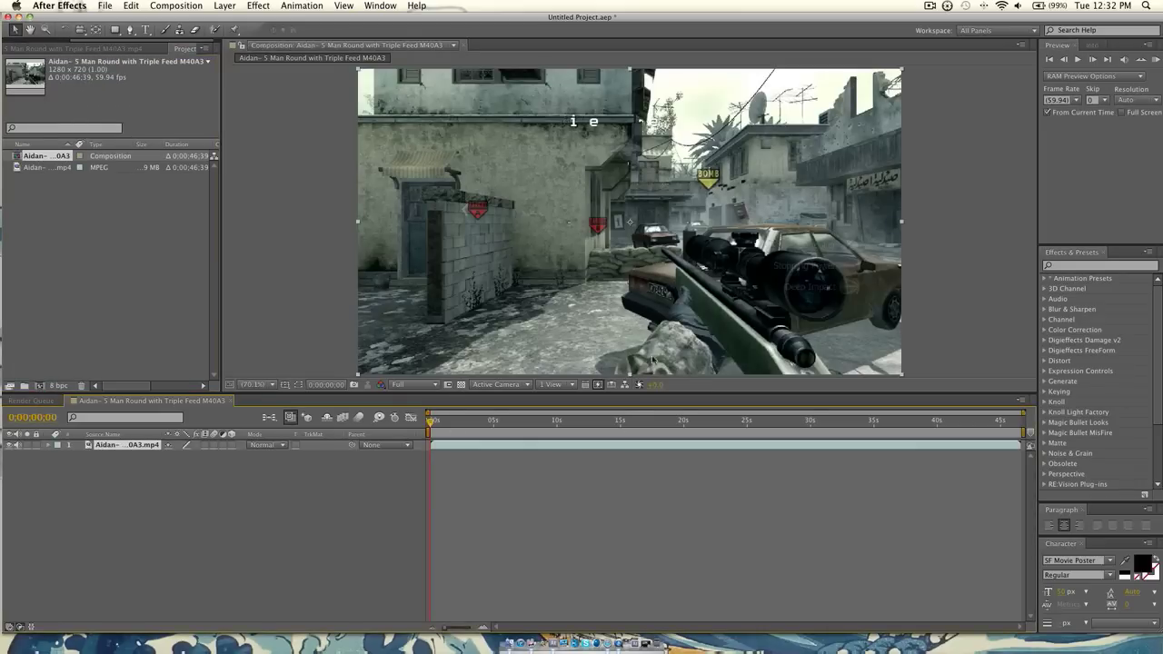
pyautogui.moveTo(657, 423); pyautogui.dragTo(680, 422)
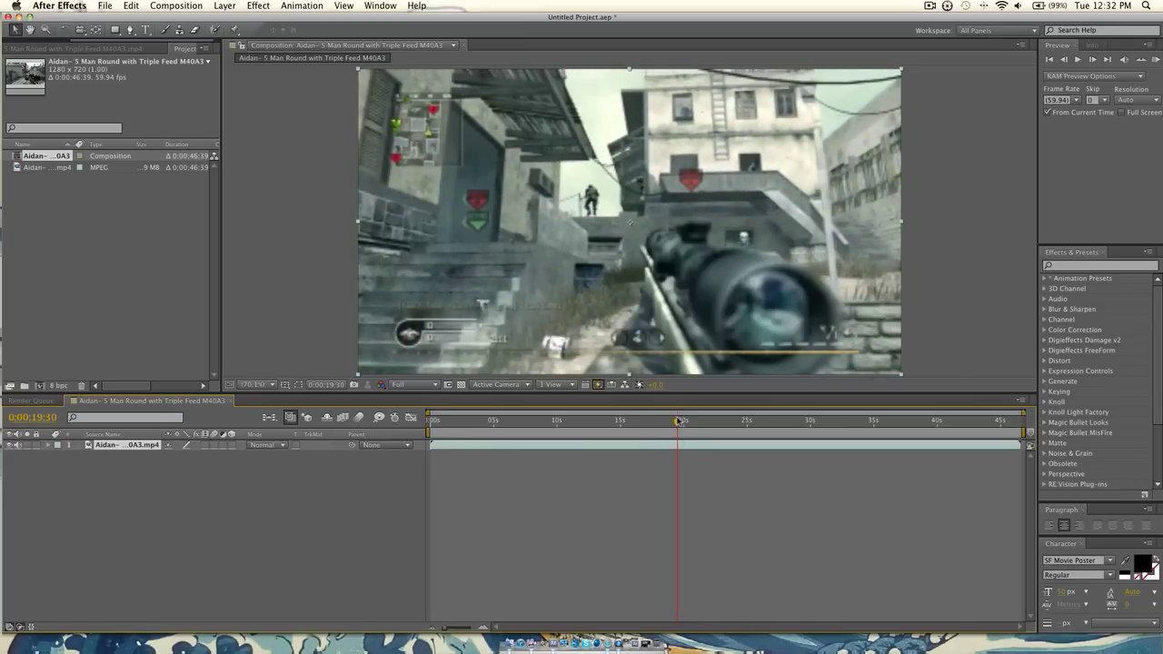
pyautogui.moveTo(680, 421); pyautogui.dragTo(676, 422)
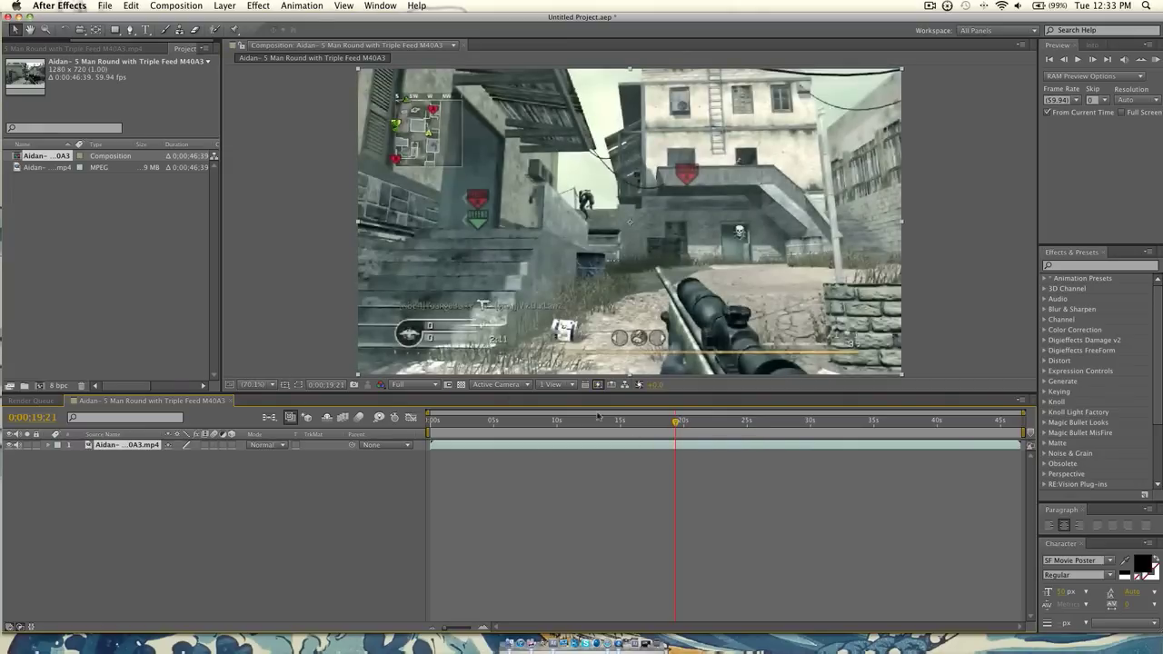
pyautogui.moveTo(679, 430)
pyautogui.mouseDown()
pyautogui.moveTo(725, 425)
pyautogui.moveTo(692, 430)
pyautogui.mouseUp()
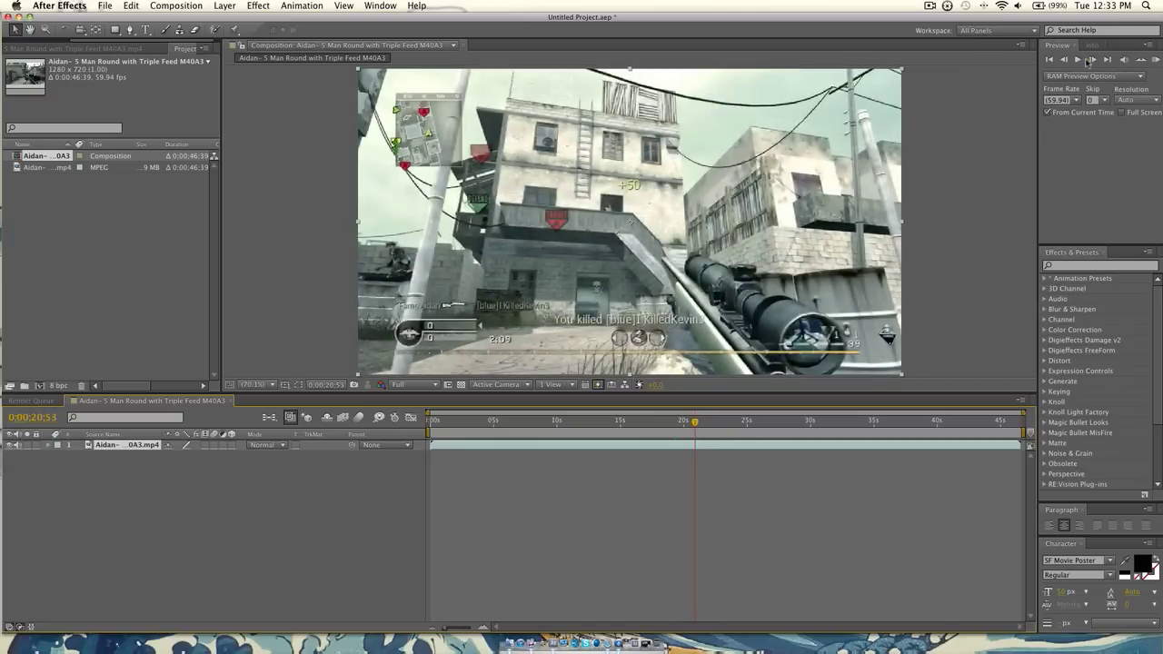
pyautogui.click(1093, 60)
pyautogui.click(1092, 59)
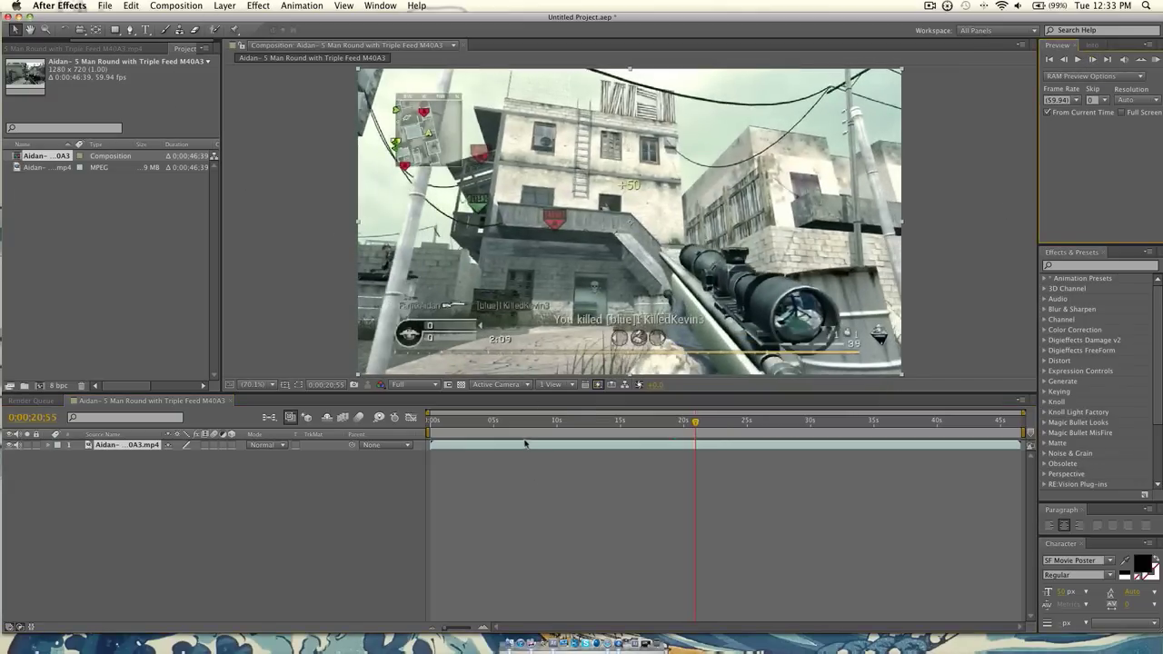
# Apply Effect > RE:Vision Plug-ins > Twixtor Pro to the gameplay clip layer
pyautogui.click(258, 5)
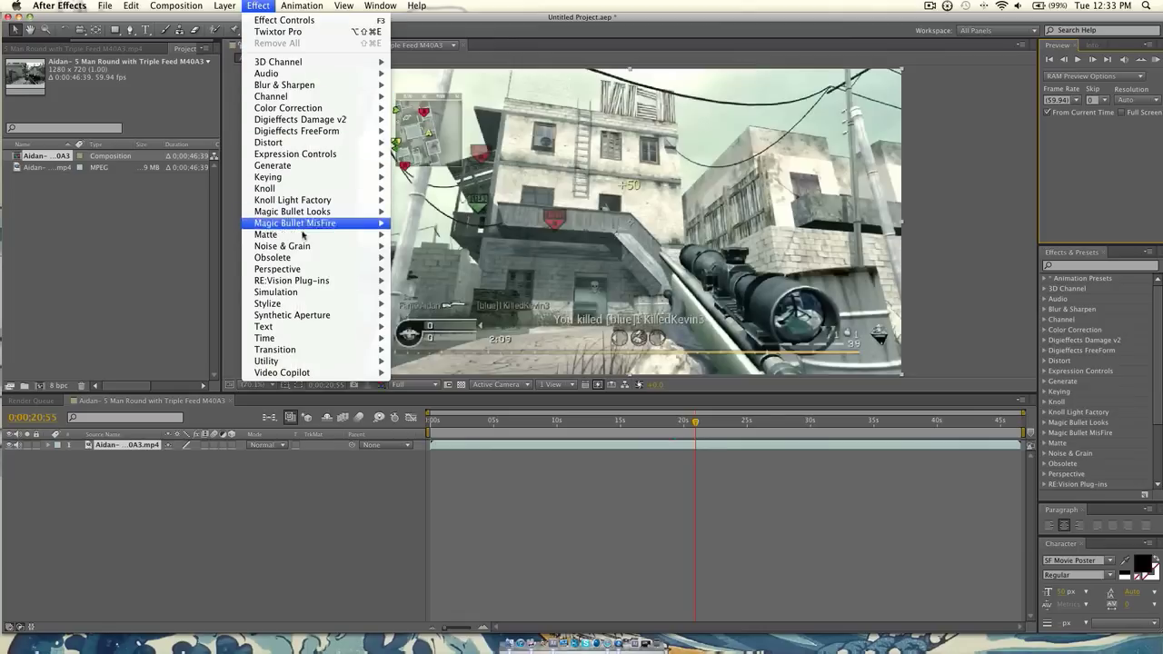
pyautogui.moveTo(310, 272)
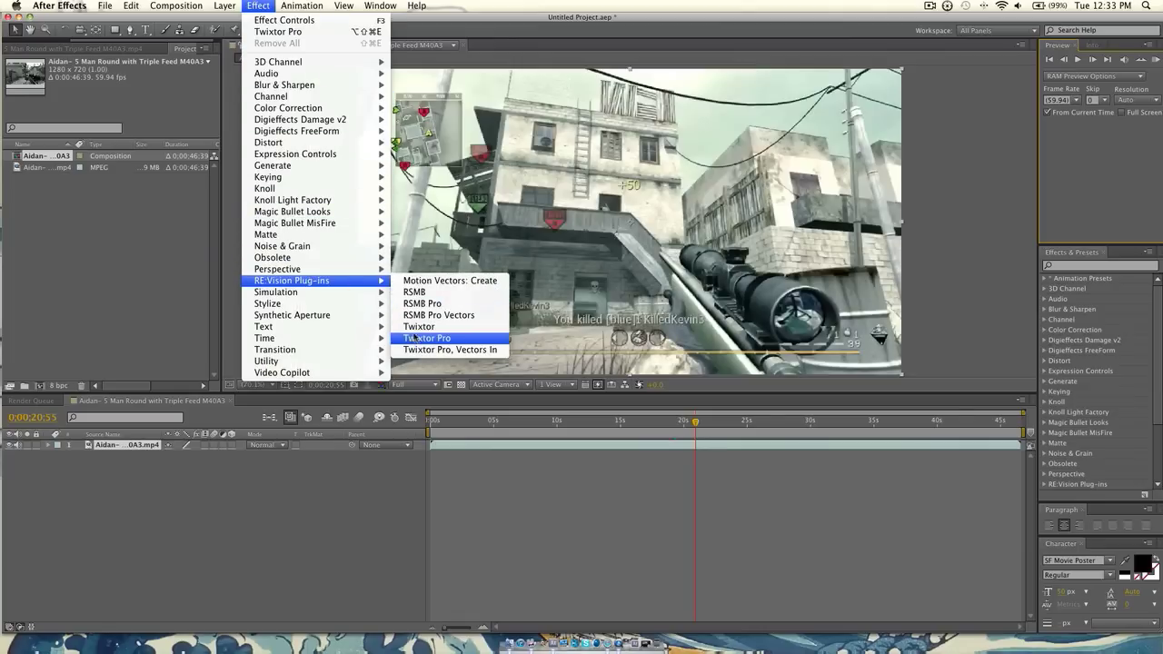
pyautogui.click(417, 338)
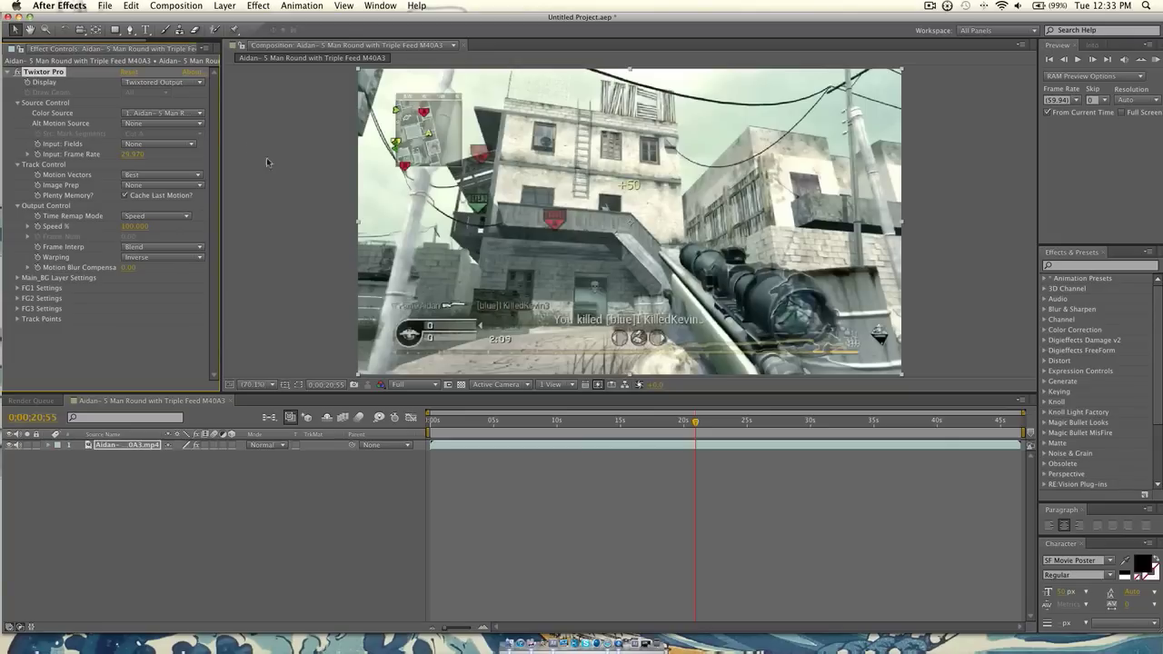
# Set Twixtor Pro's Input: Frame Rate to 59.94
pyautogui.click(155, 55)
pyautogui.scroll(-3, 156, 50)
pyautogui.click(174, 48)
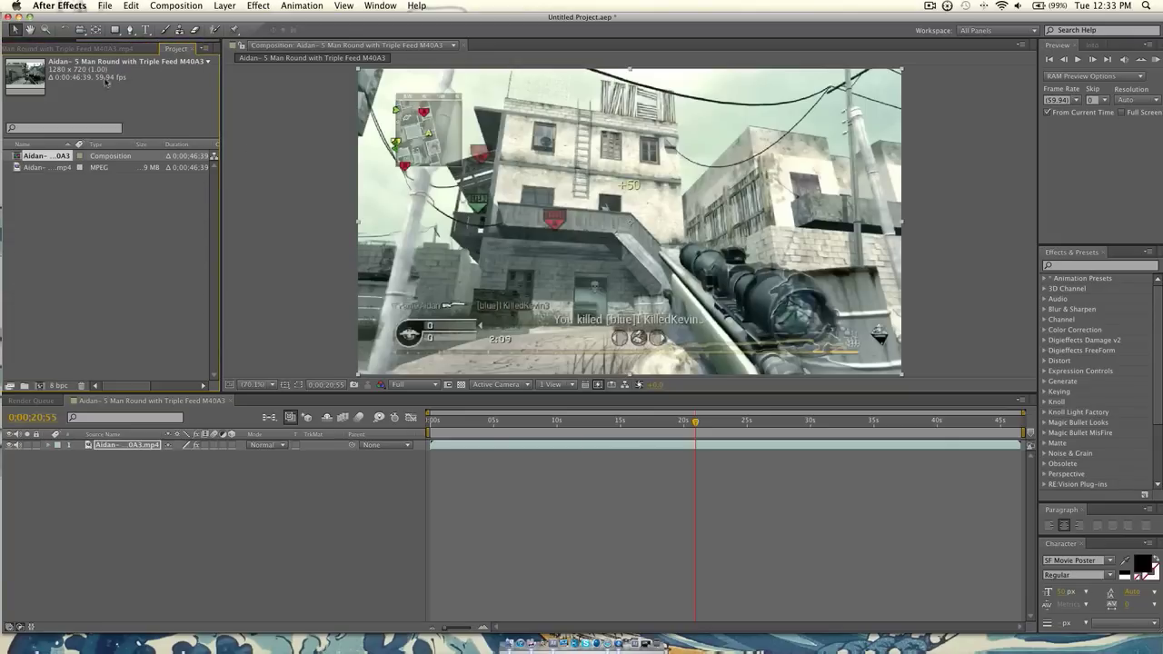
pyautogui.scroll(3, 107, 48)
pyautogui.click(107, 49)
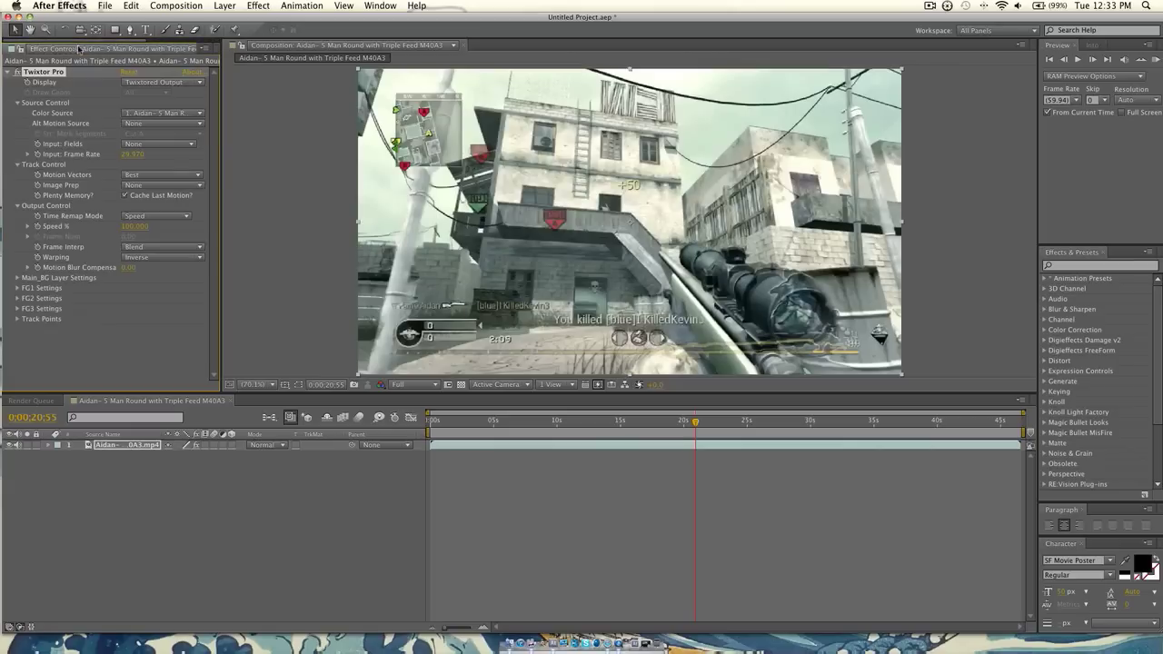
pyautogui.click(132, 155)
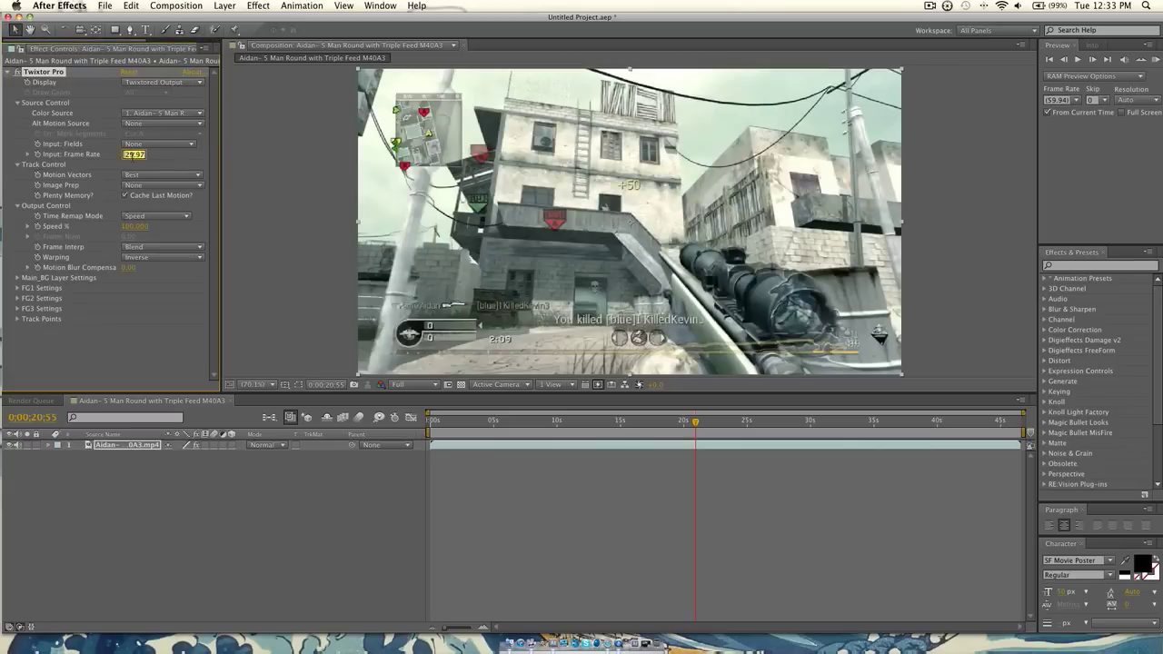
pyautogui.write('59')
pyautogui.press('Return')
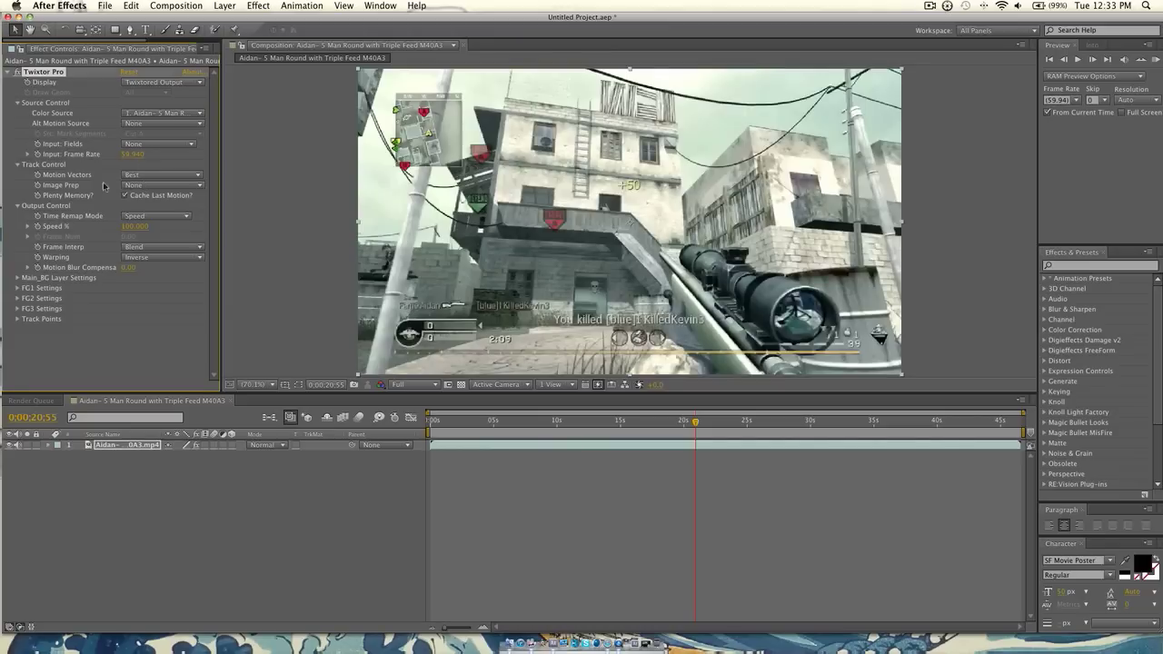
# Set edge-enhancing Image Prep, Inverse w/ Smart Blend warping, and Main_BG Sensitivity 60
pyautogui.click(127, 187)
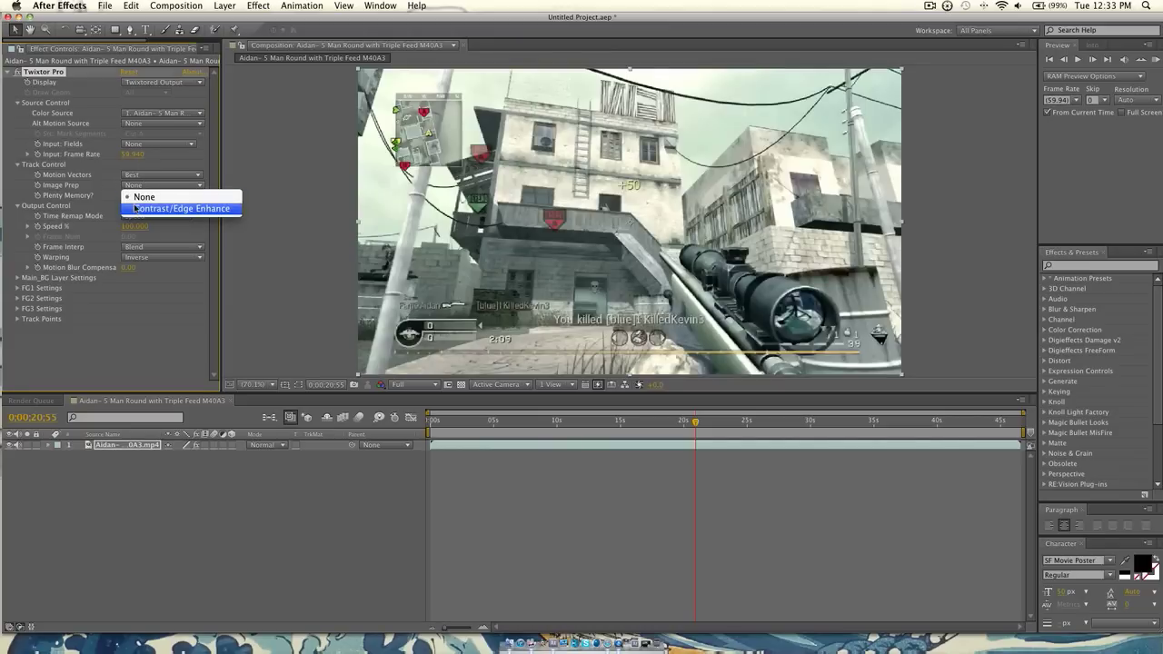
pyautogui.click(135, 209)
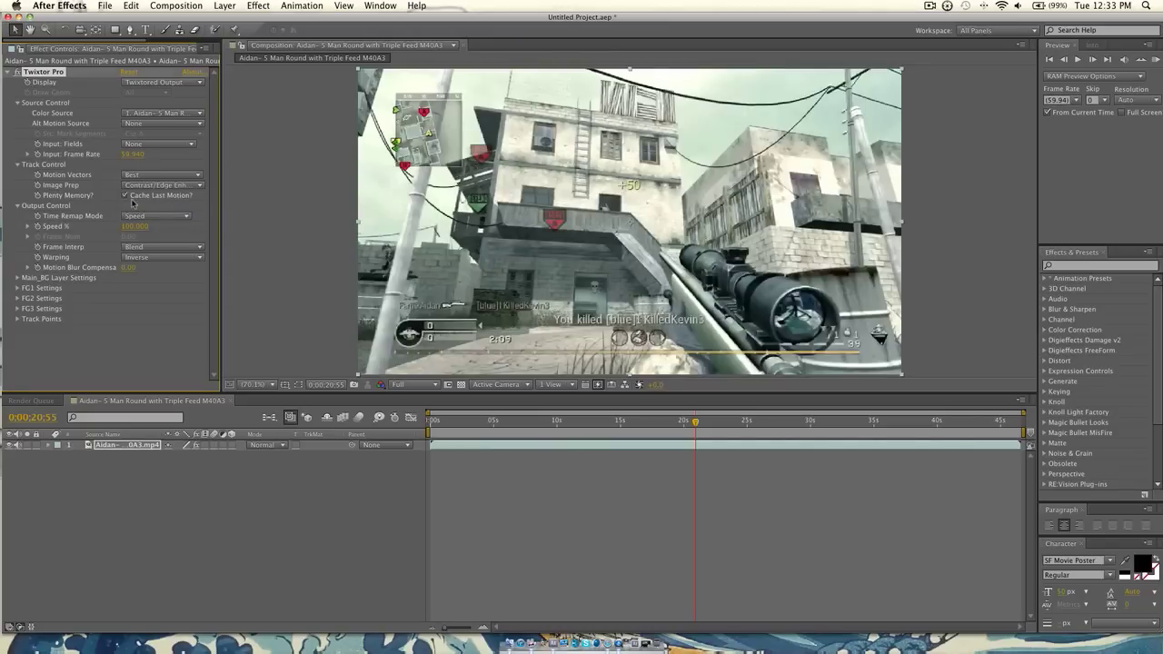
pyautogui.click(136, 259)
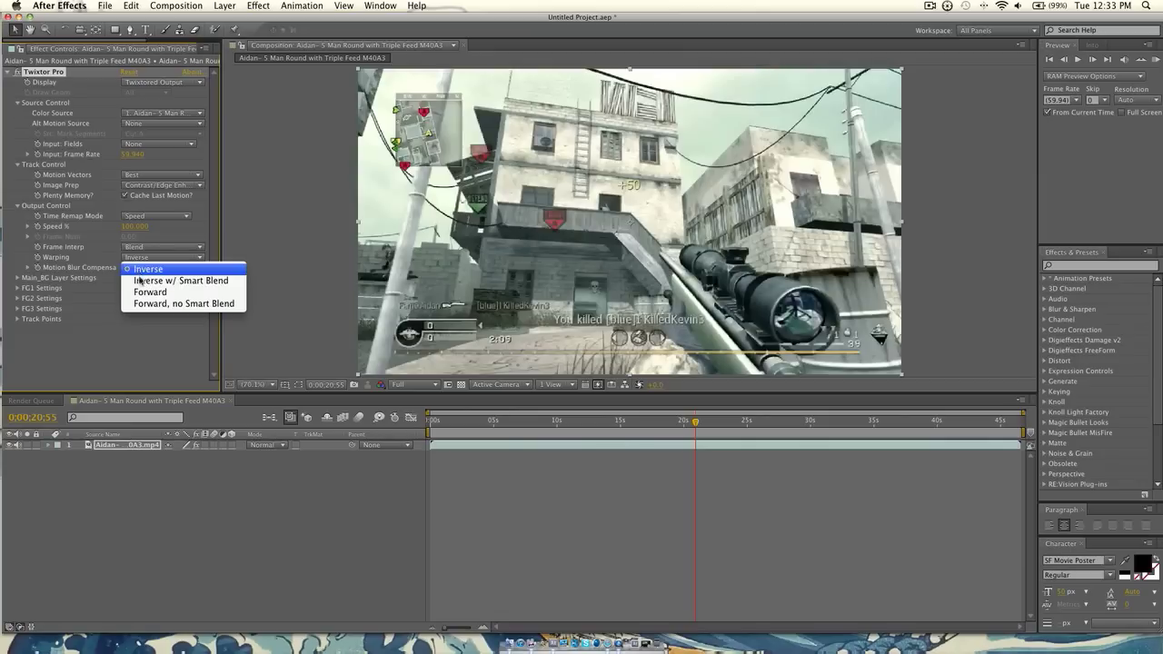
pyautogui.click(127, 277)
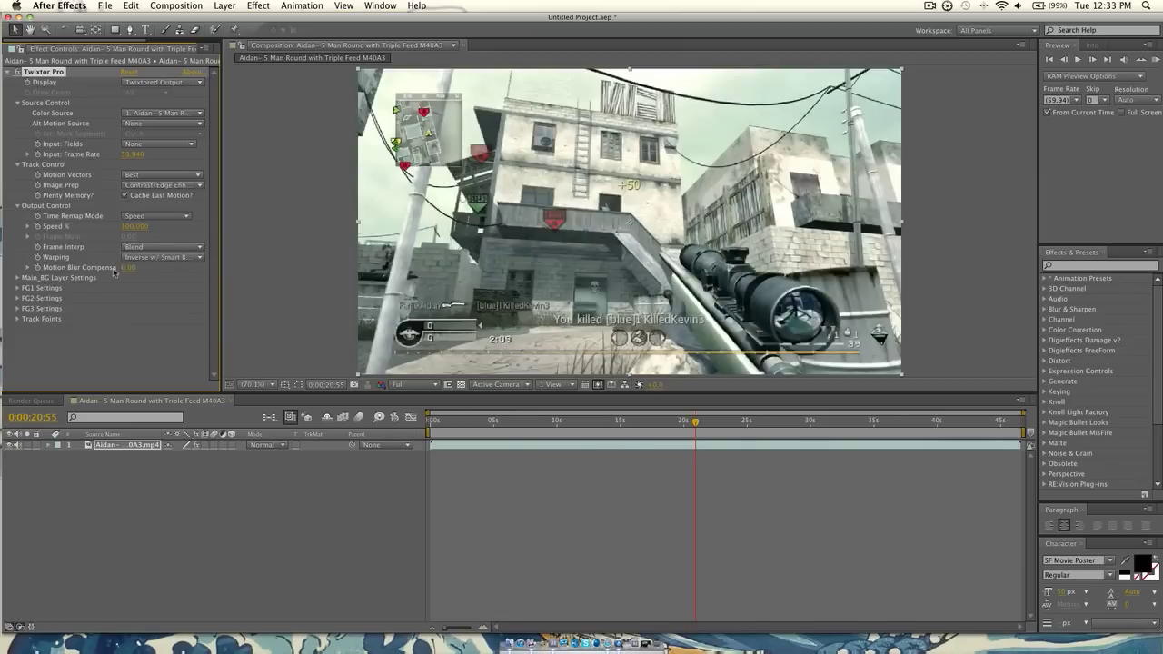
pyautogui.click(18, 277)
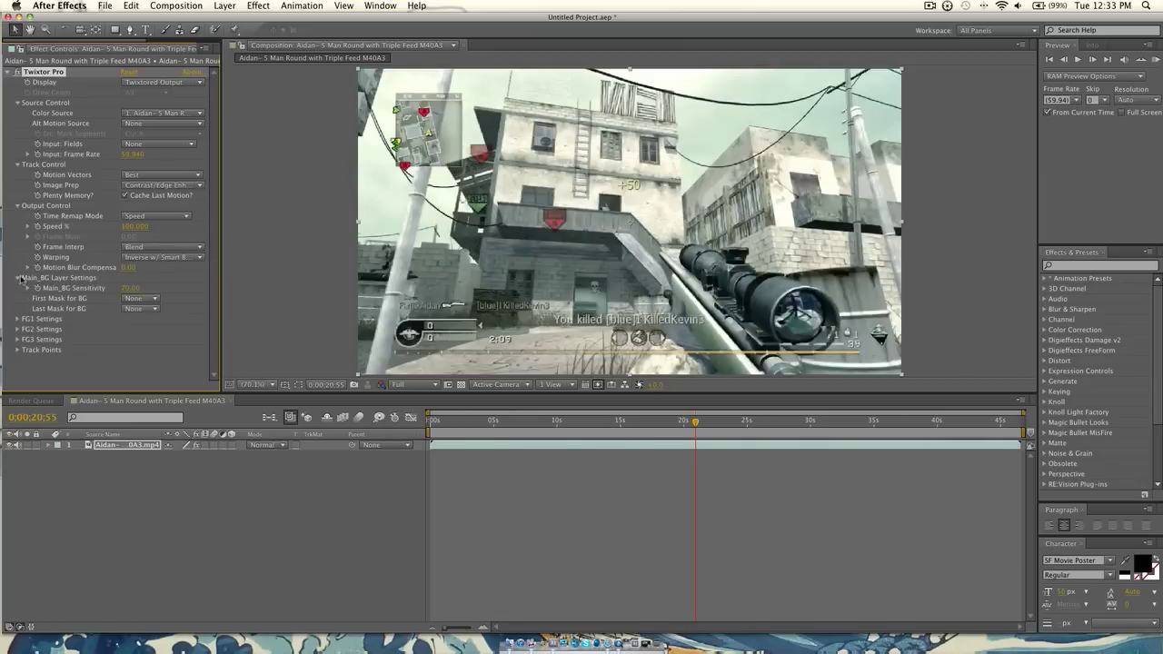
pyautogui.click(130, 288)
pyautogui.press('Return')
# In FG1 Settings, set the matte channel to Alpha and Motion Sensitivity to 60
pyautogui.click(17, 319)
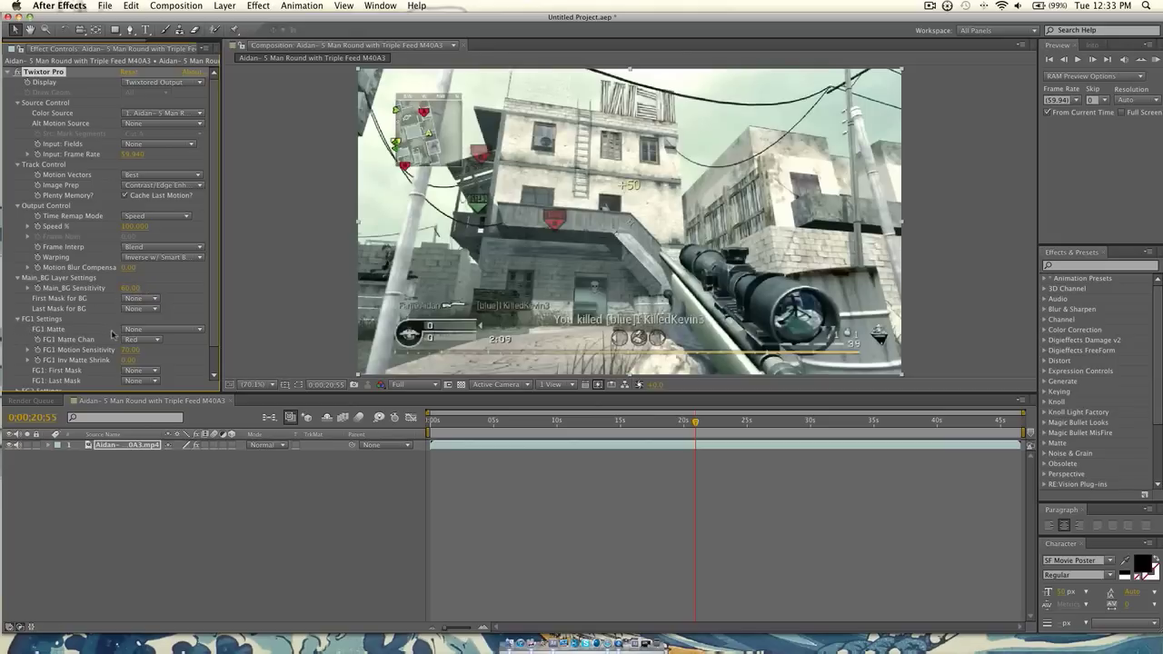
pyautogui.click(132, 341)
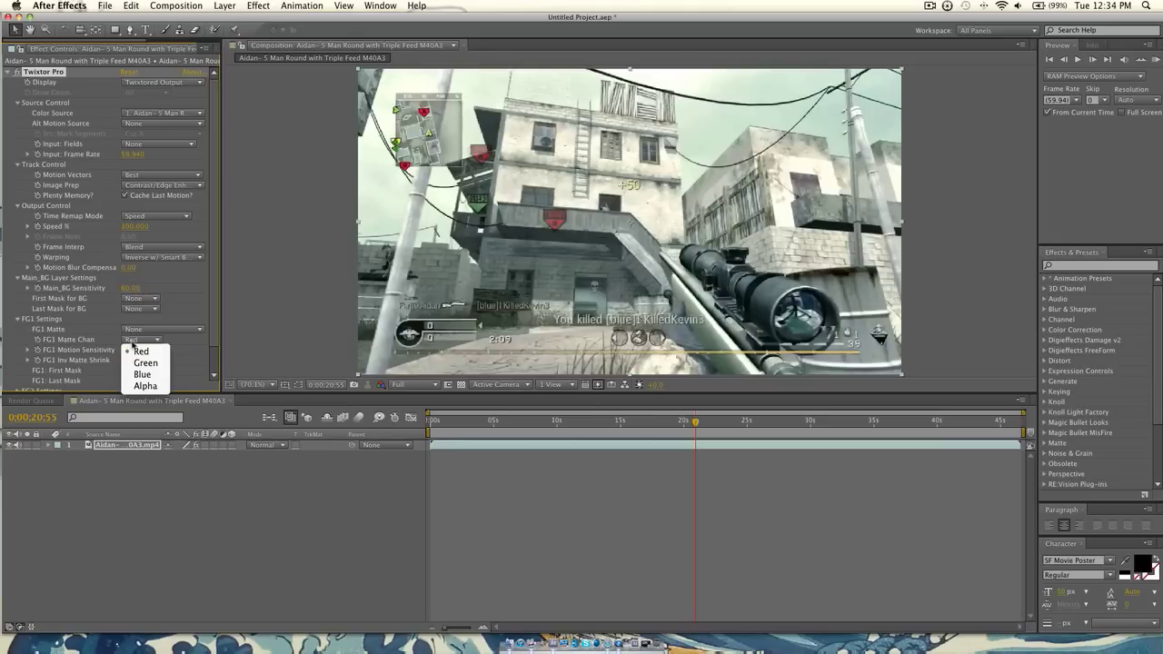
pyautogui.click(134, 384)
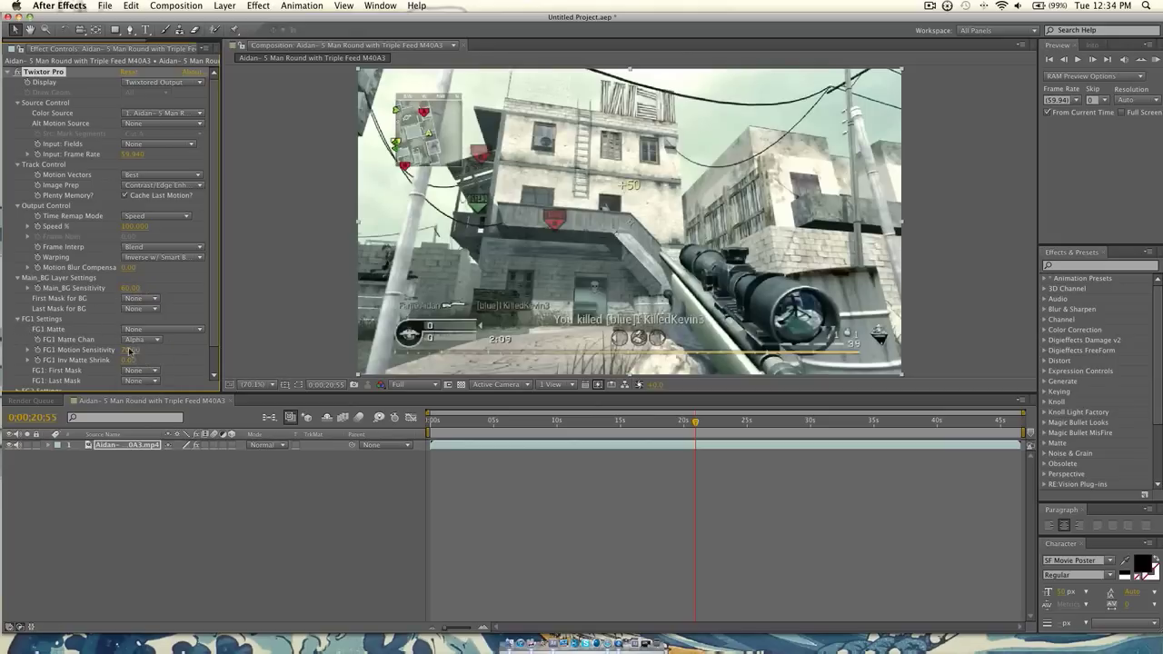
pyautogui.click(130, 351)
pyautogui.press('Return')
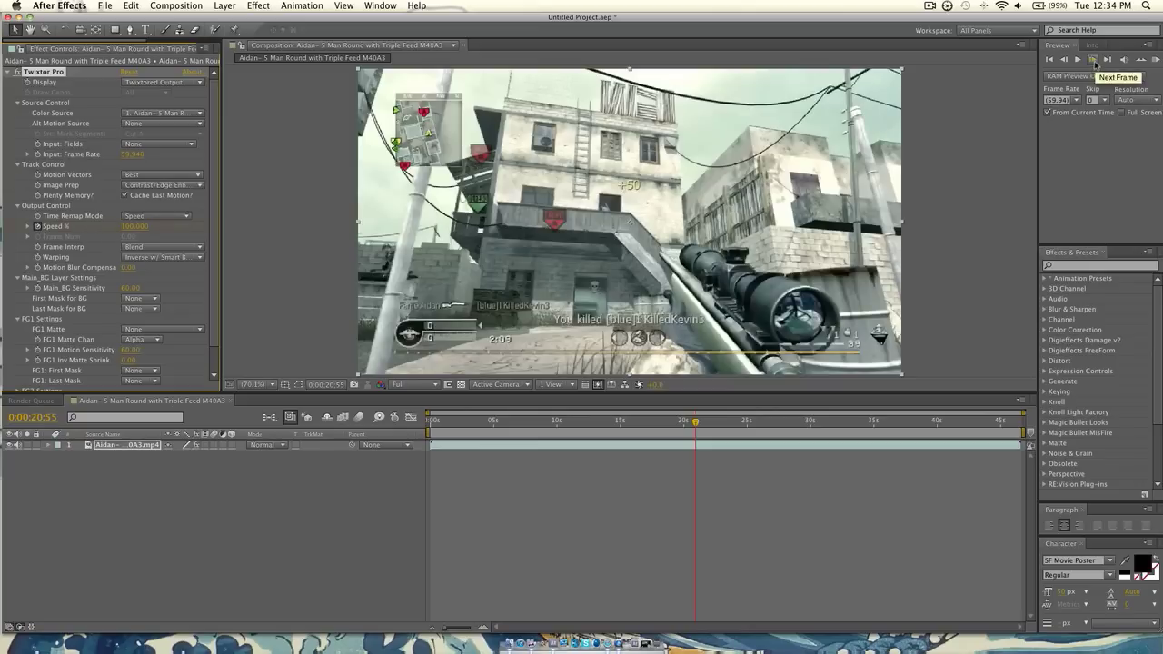
# At 0:00:20:56, set Twixtor Speed % to 2 and scrub ahead to check the slow motion
pyautogui.click(1093, 60)
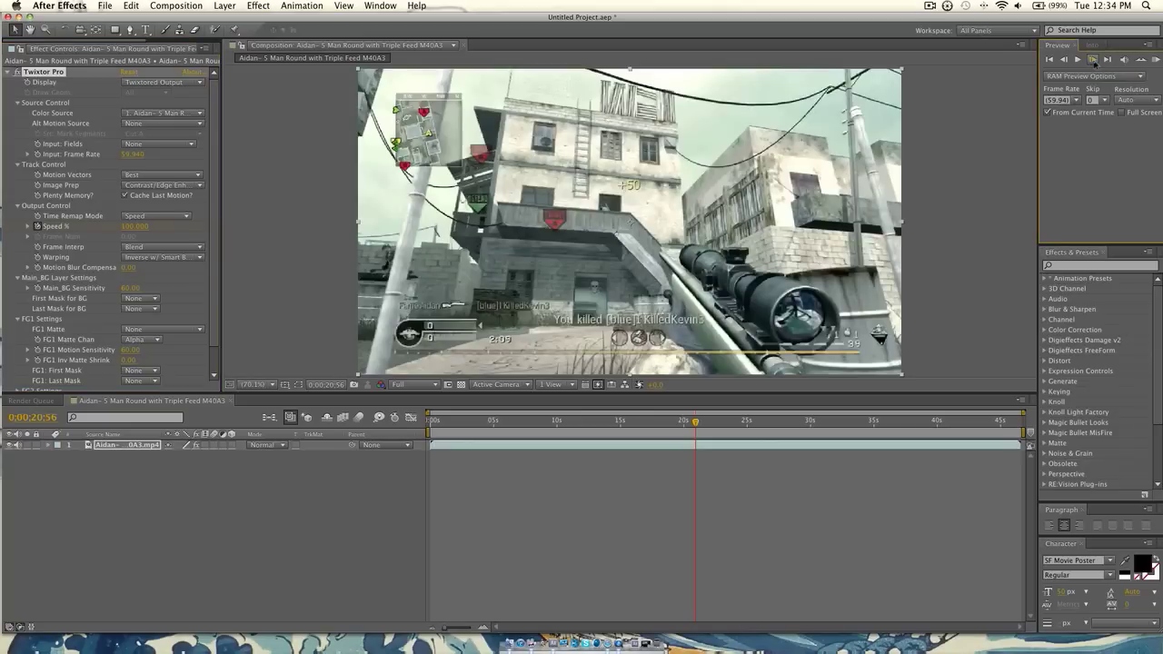
pyautogui.click(133, 227)
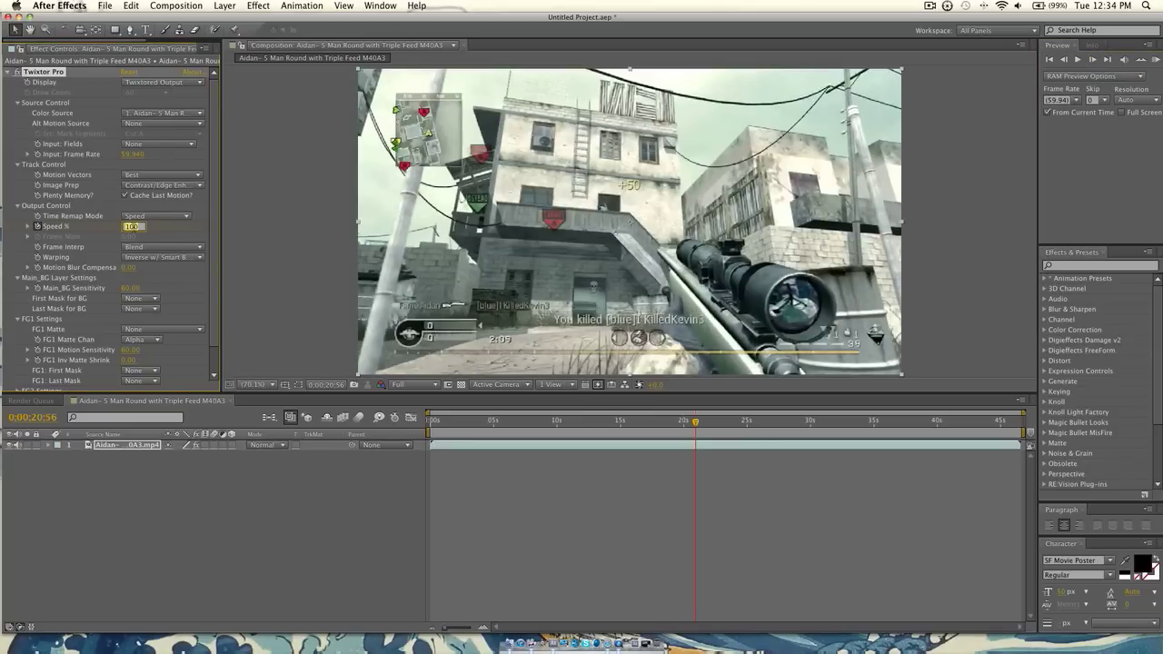
pyautogui.write('2')
pyautogui.press('Return')
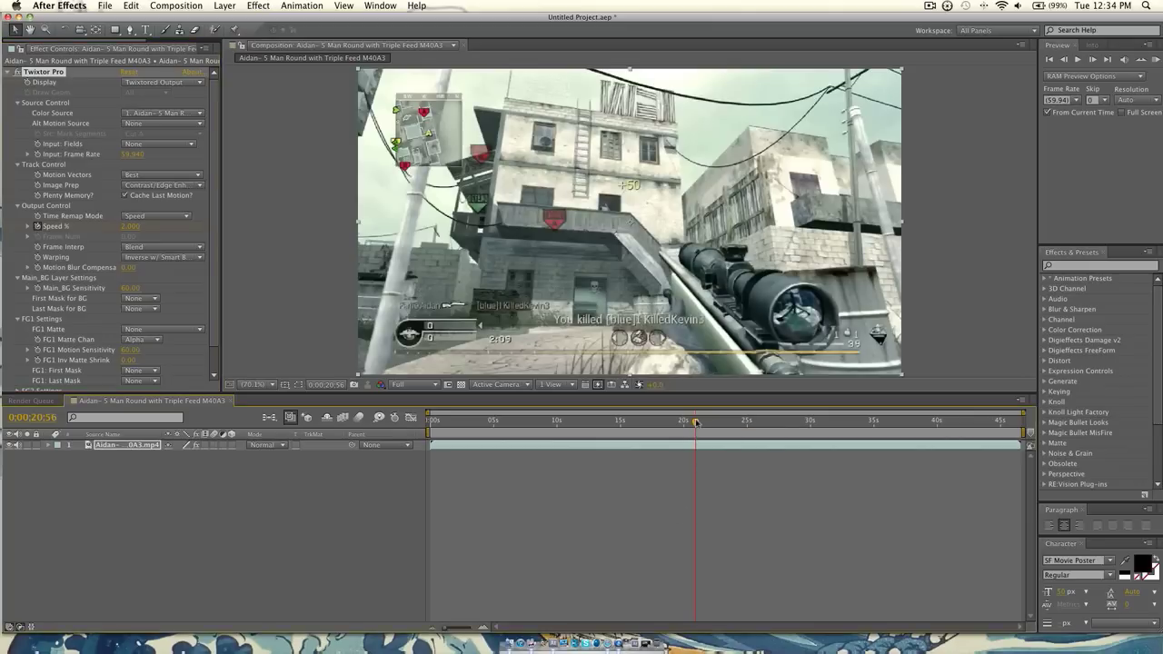
pyautogui.moveTo(696, 423); pyautogui.dragTo(736, 423)
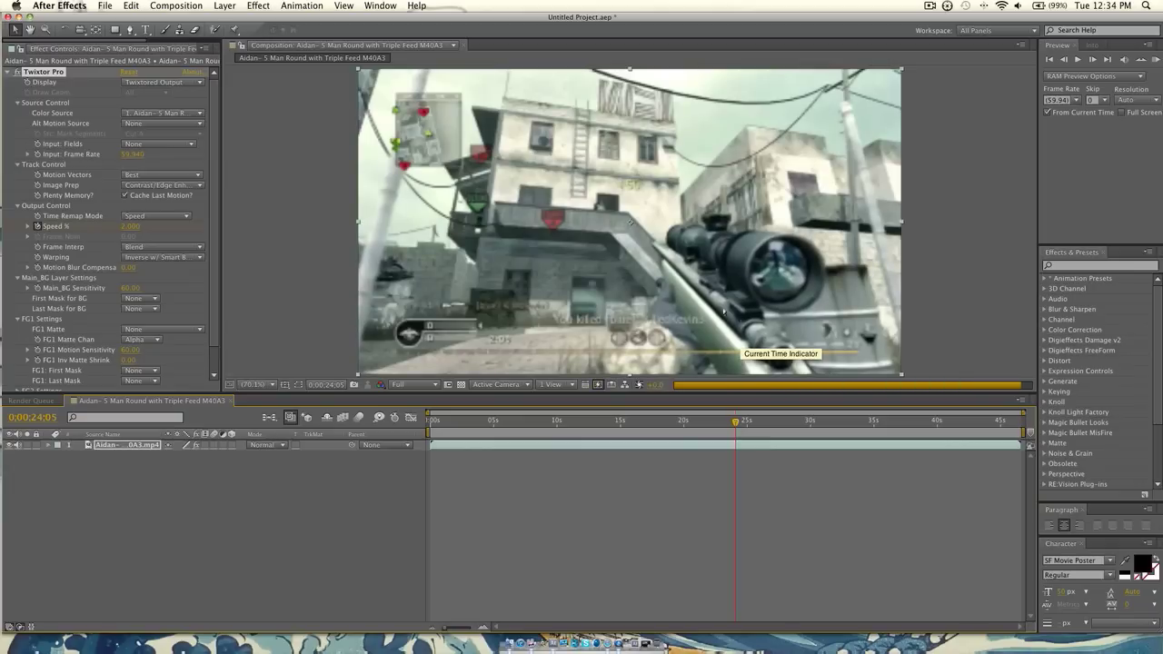
# Reveal the layer's Speed % keyframes and add a 2% keyframe at 0:00:24:05
pyautogui.click(517, 449)
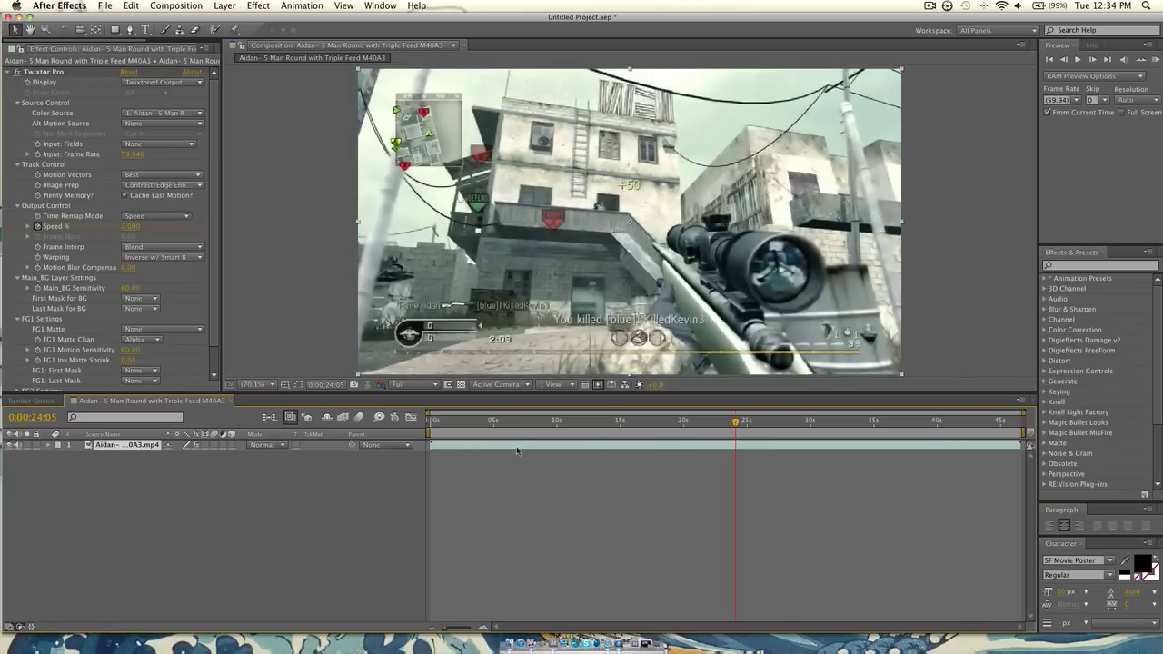
pyautogui.press('u')
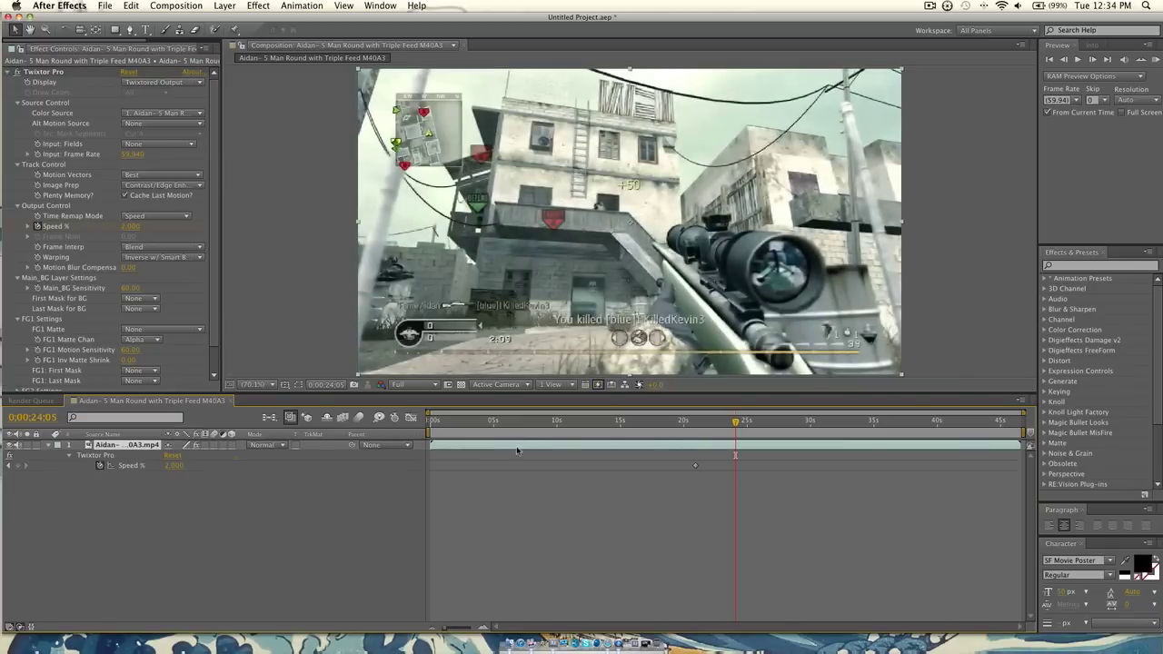
pyautogui.click(18, 468)
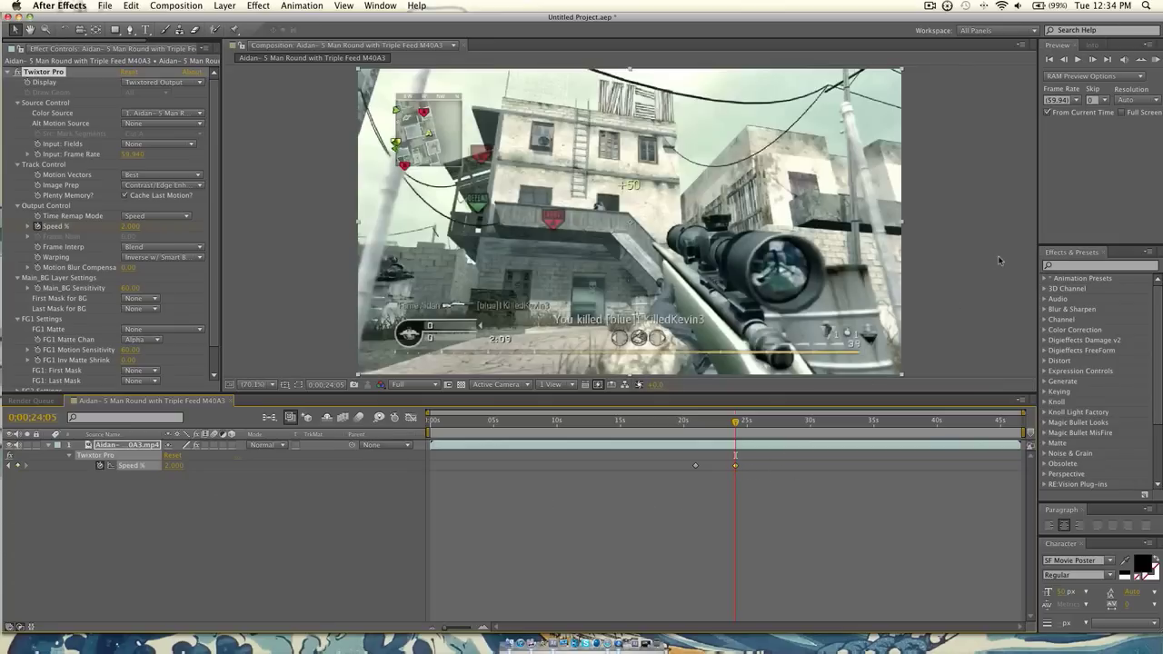
# One frame later, set Speed % back to 100 and scrub from 0:00:19 to review
pyautogui.click(1093, 59)
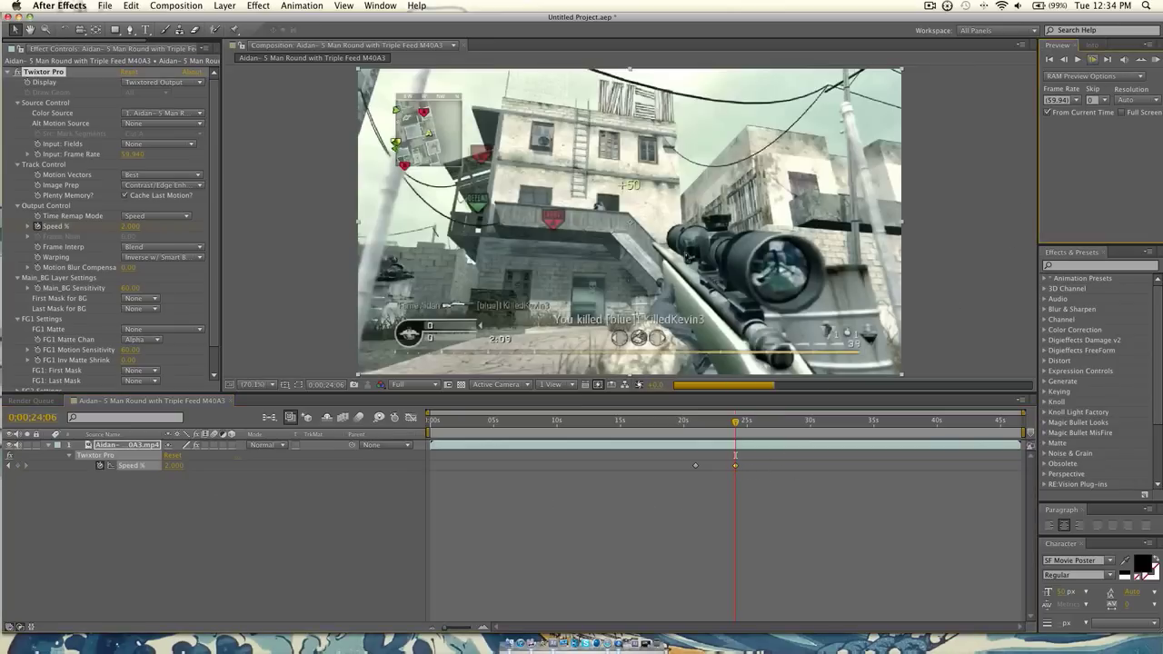
pyautogui.click(173, 465)
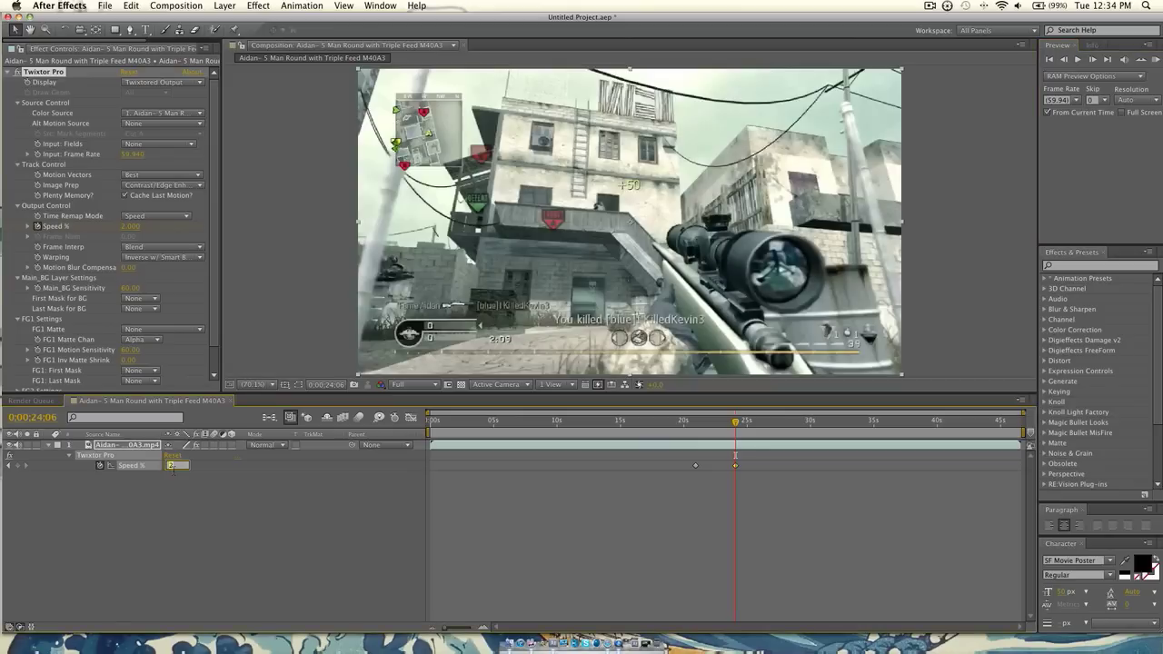
pyautogui.press('Return')
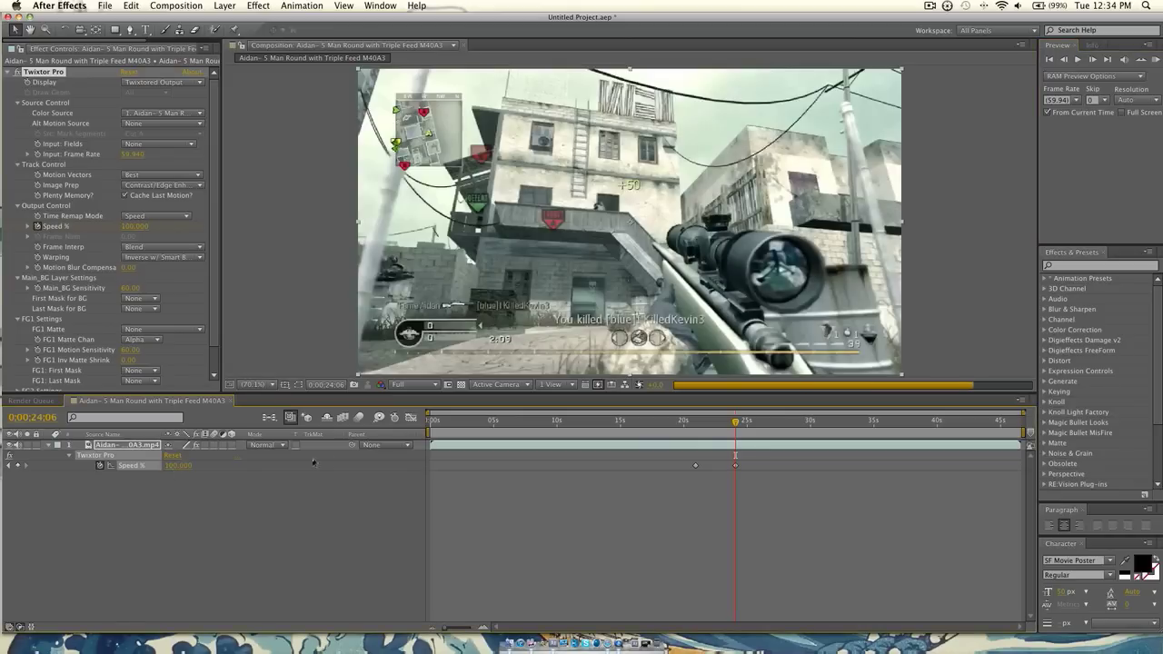
pyautogui.click(673, 422)
pyautogui.moveTo(672, 422); pyautogui.dragTo(745, 437)
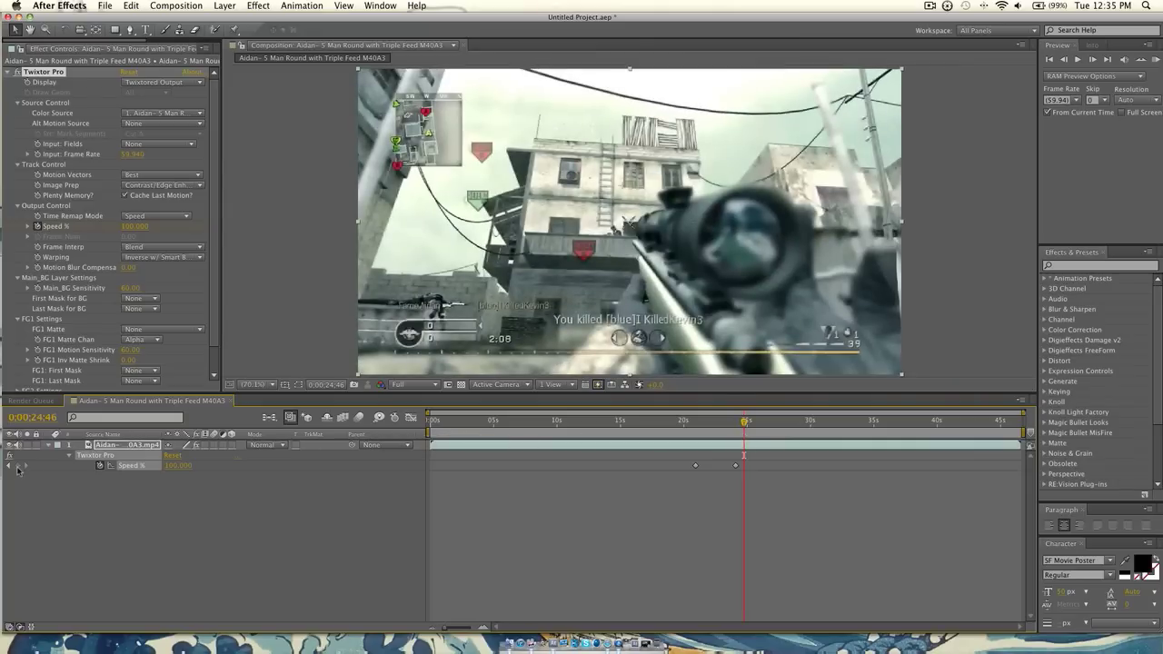
# Add a Speed % keyframe at 0:00:24:46, edit Speed % at 24:47, then scrub back from 0:00:20:10 to review
pyautogui.click(16, 465)
pyautogui.click(1093, 59)
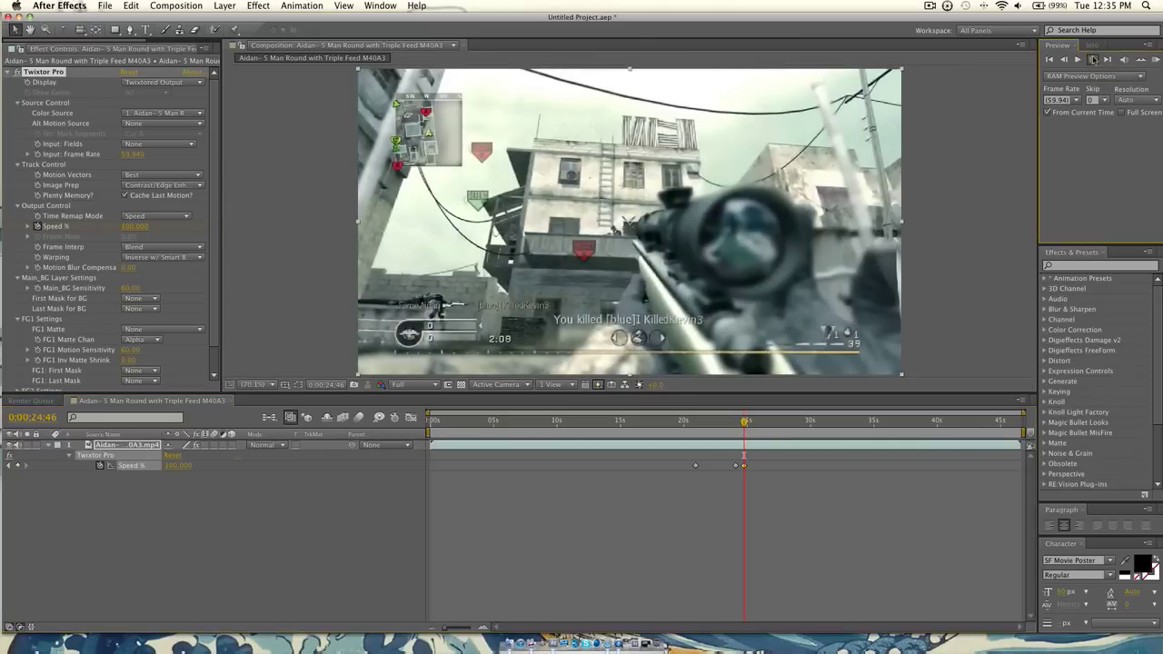
pyautogui.click(176, 466)
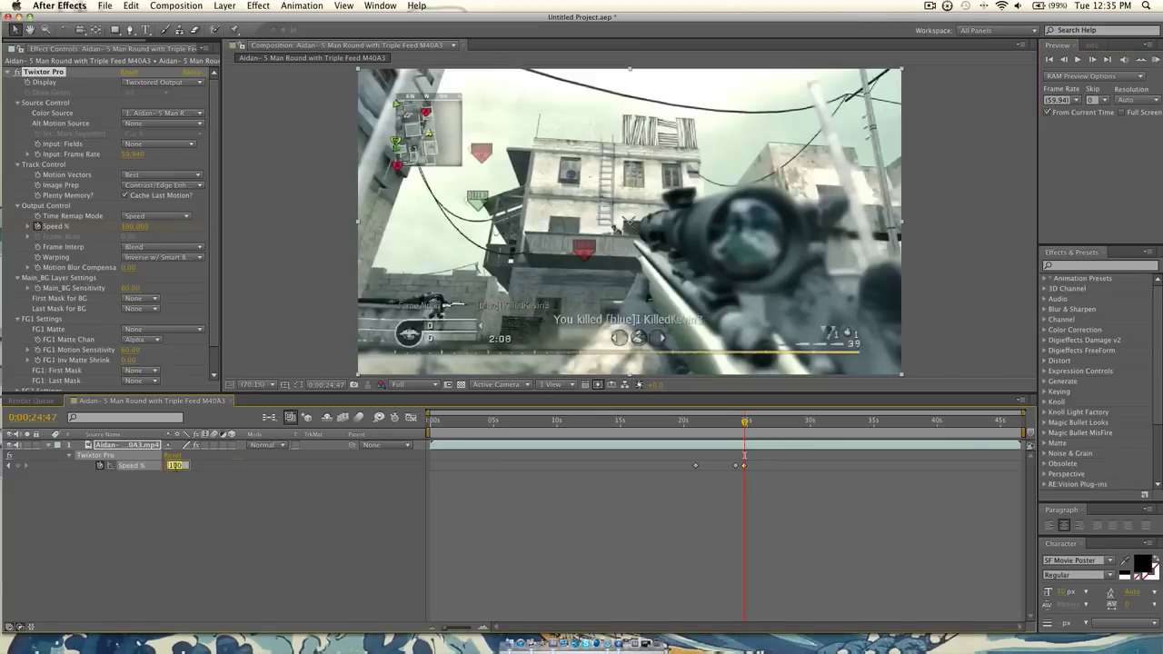
pyautogui.click(683, 425)
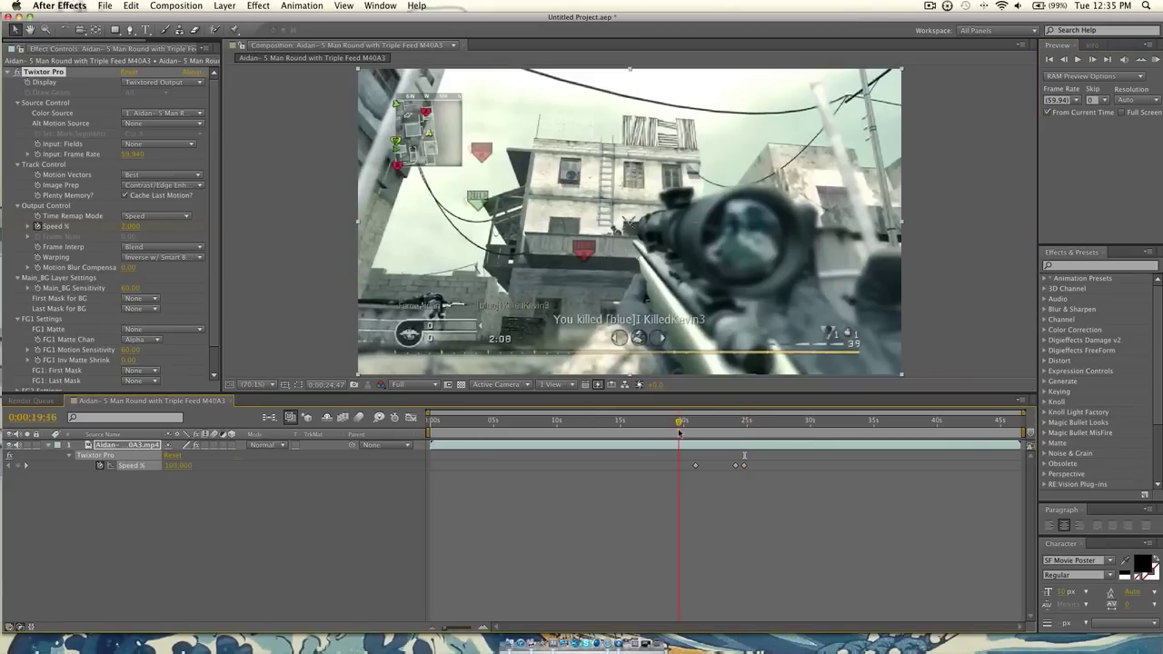
pyautogui.moveTo(686, 433)
pyautogui.mouseDown()
pyautogui.moveTo(744, 436)
pyautogui.moveTo(674, 437)
pyautogui.mouseUp()
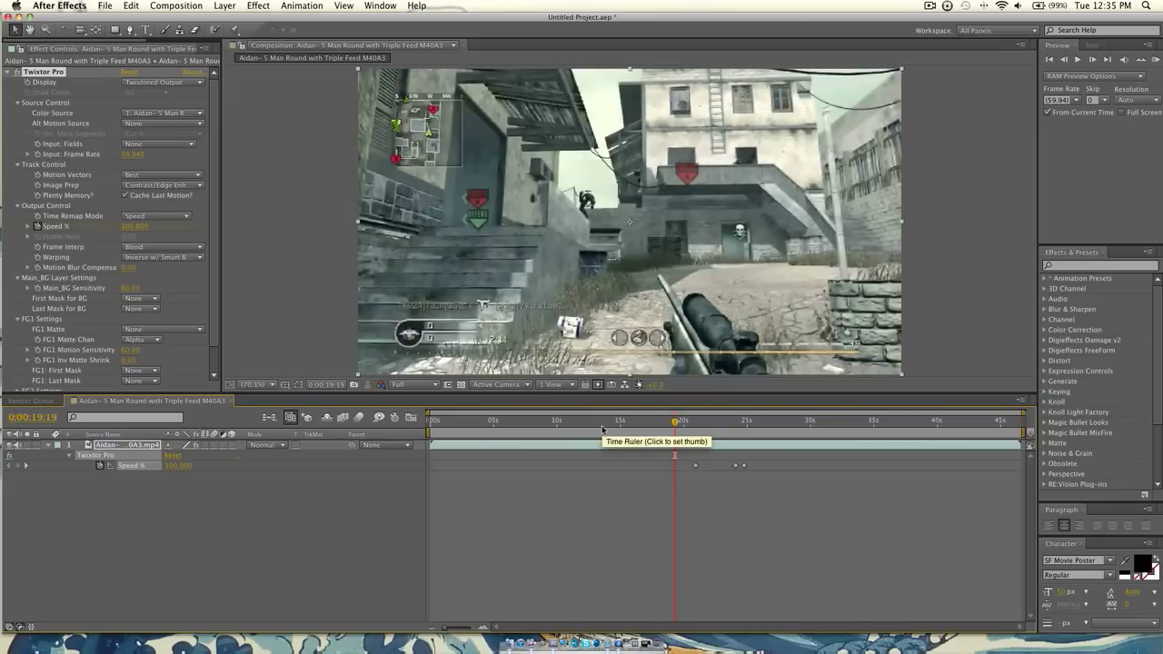